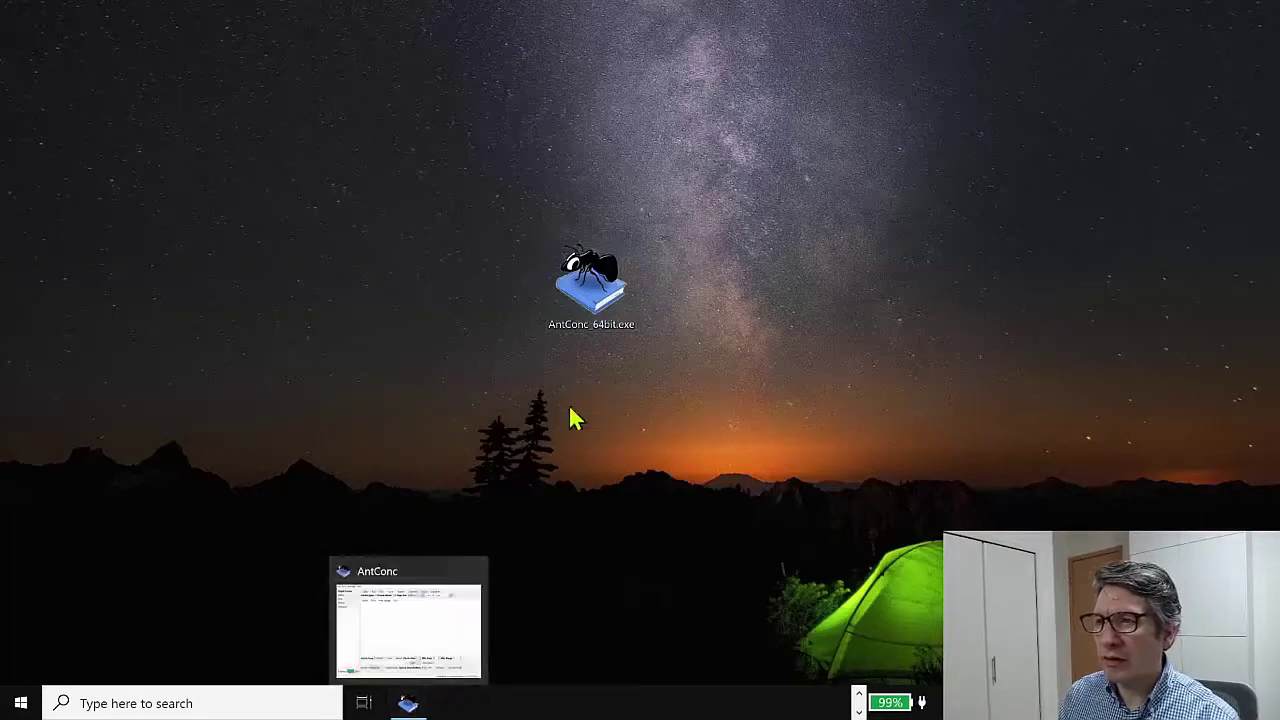
- Restore the minimized AntConc window from the taskbar, showing the empty Cluster tool
left_click(408, 703)
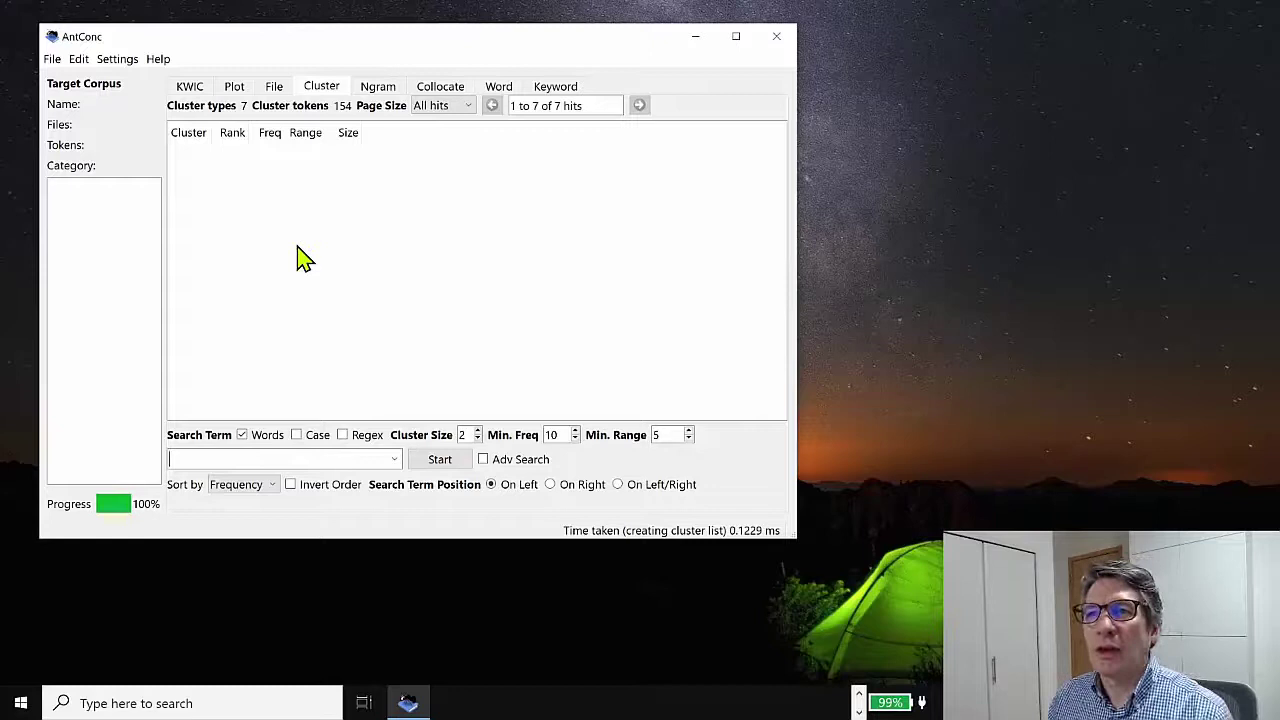
- Load the pre-built AmE06_J_learned.db corpus (80 files, 161560 tokens) through the Corpus Manager
left_click(53, 61)
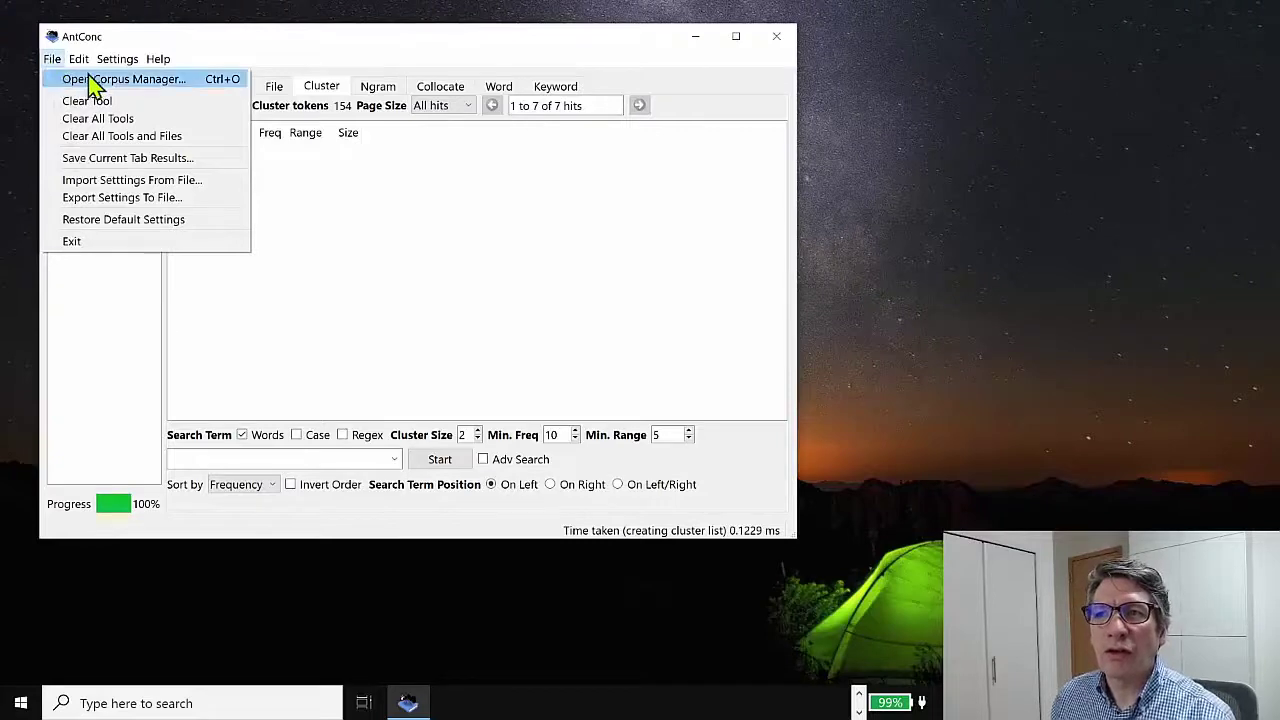
left_click(163, 80)
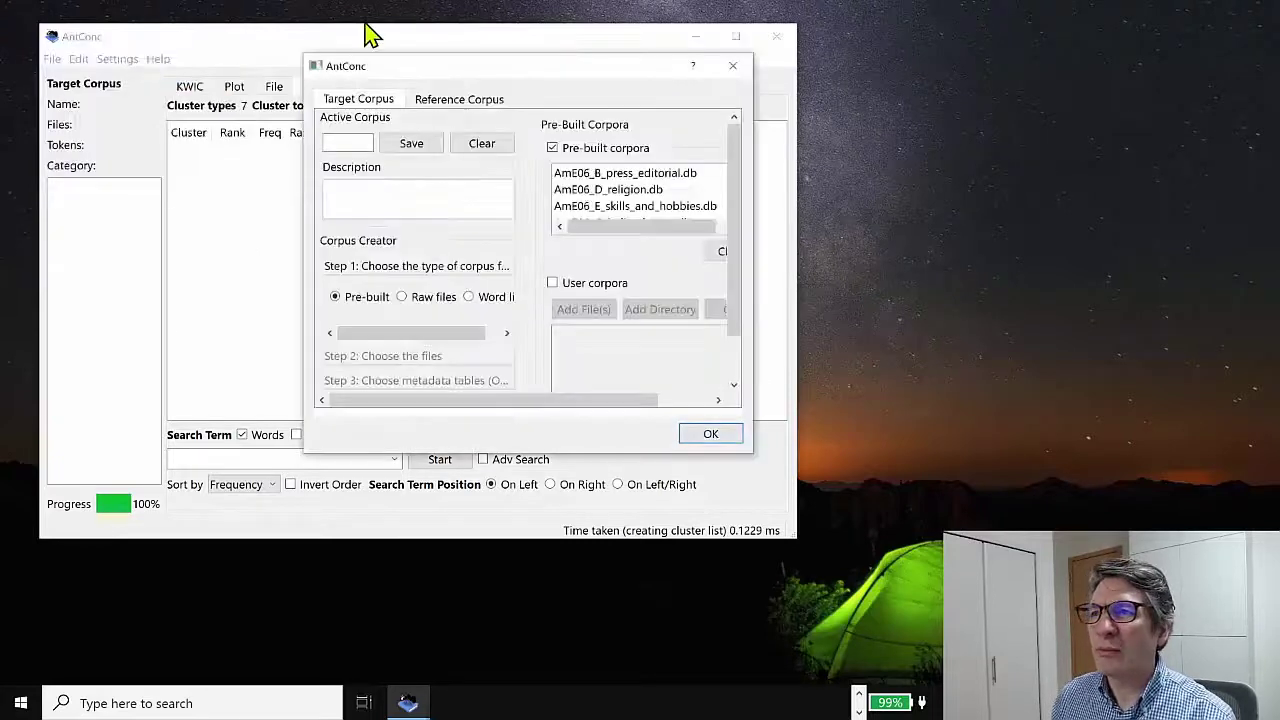
left_click_drag(380, 63, 190, 42)
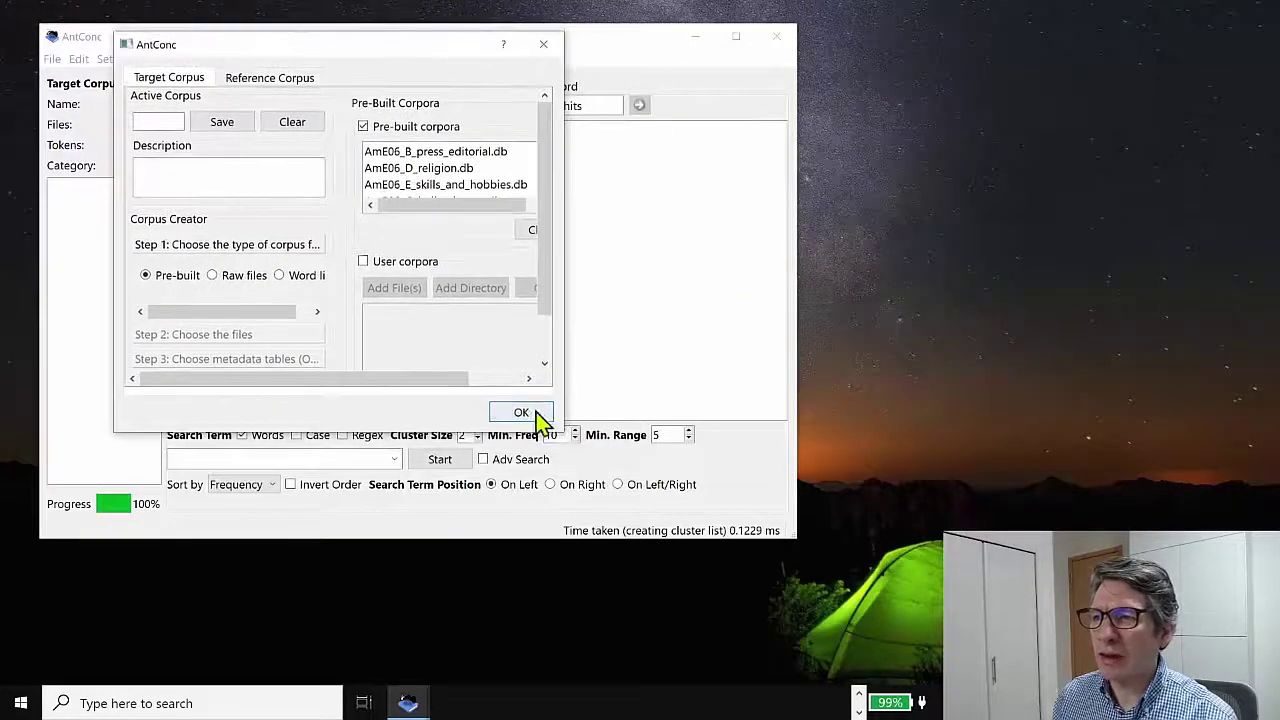
left_click_drag(566, 431, 788, 630)
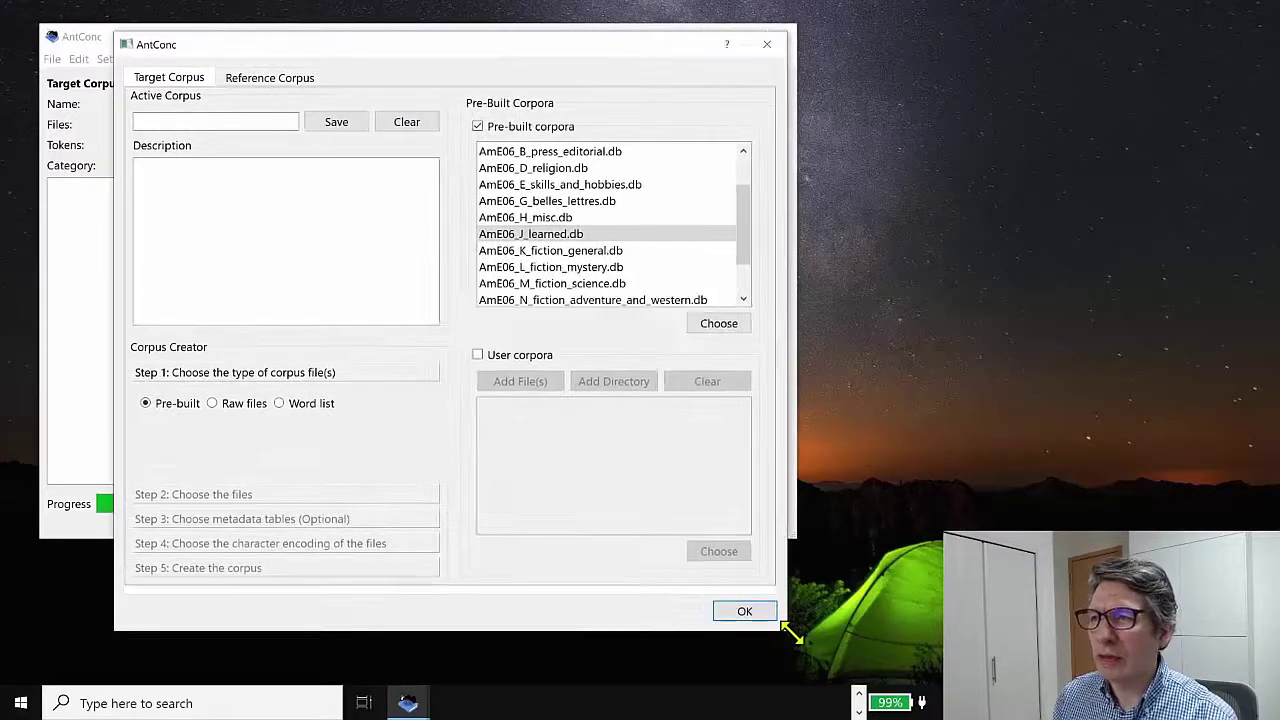
double_click(557, 237)
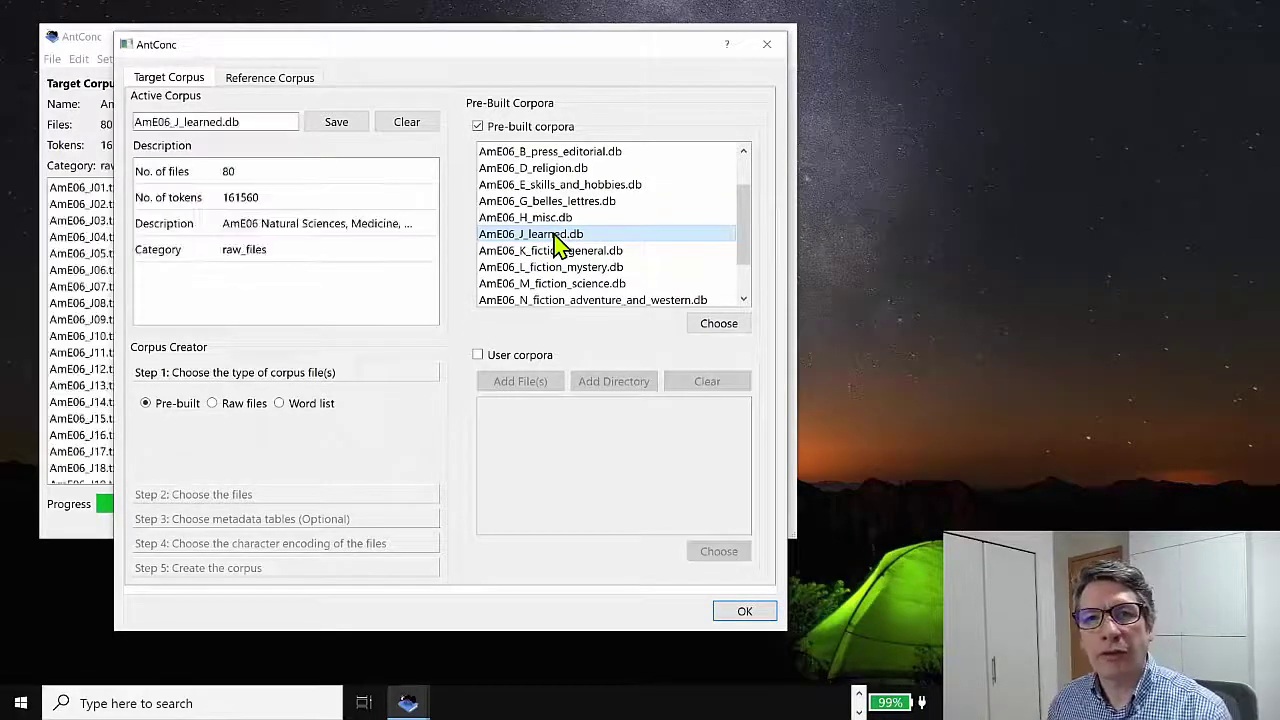
left_click(759, 613)
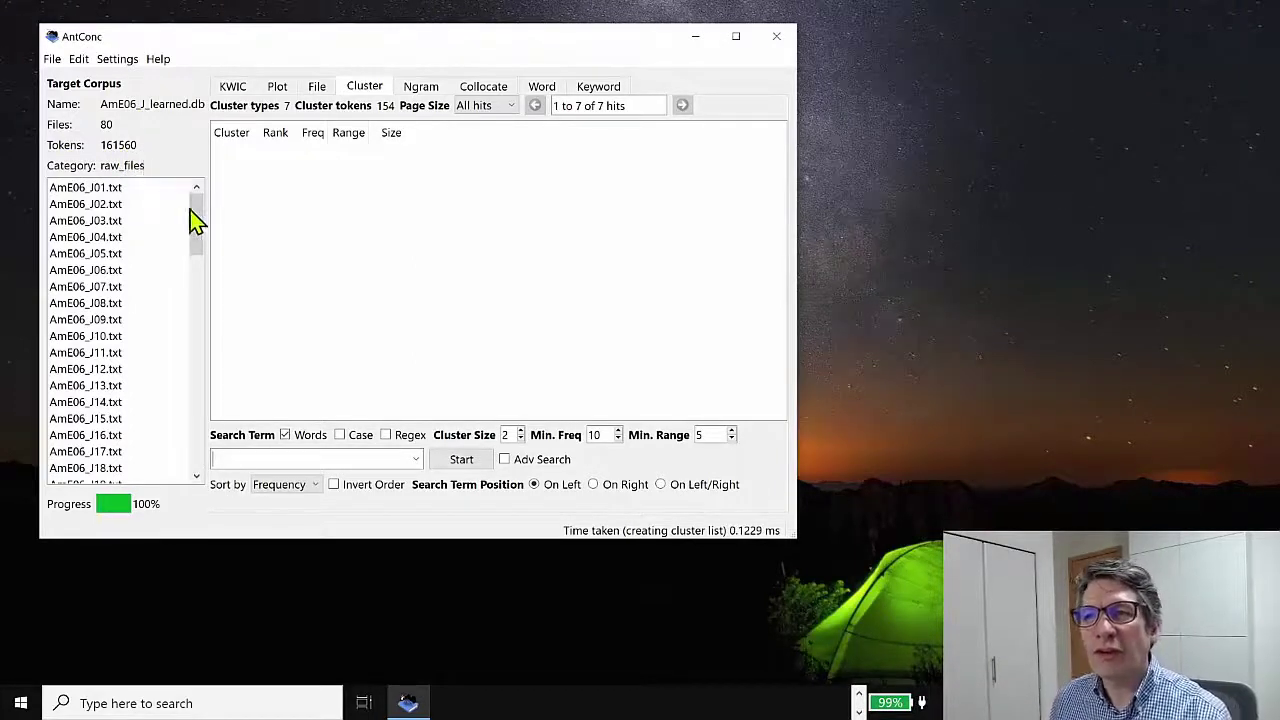
- Switch to the Ngram tool and widen the window until the Min. Range setting shows
mouse_move(200, 217)
left_mouse_down()
mouse_move(251, 514)
mouse_move(200, 222)
left_mouse_up()
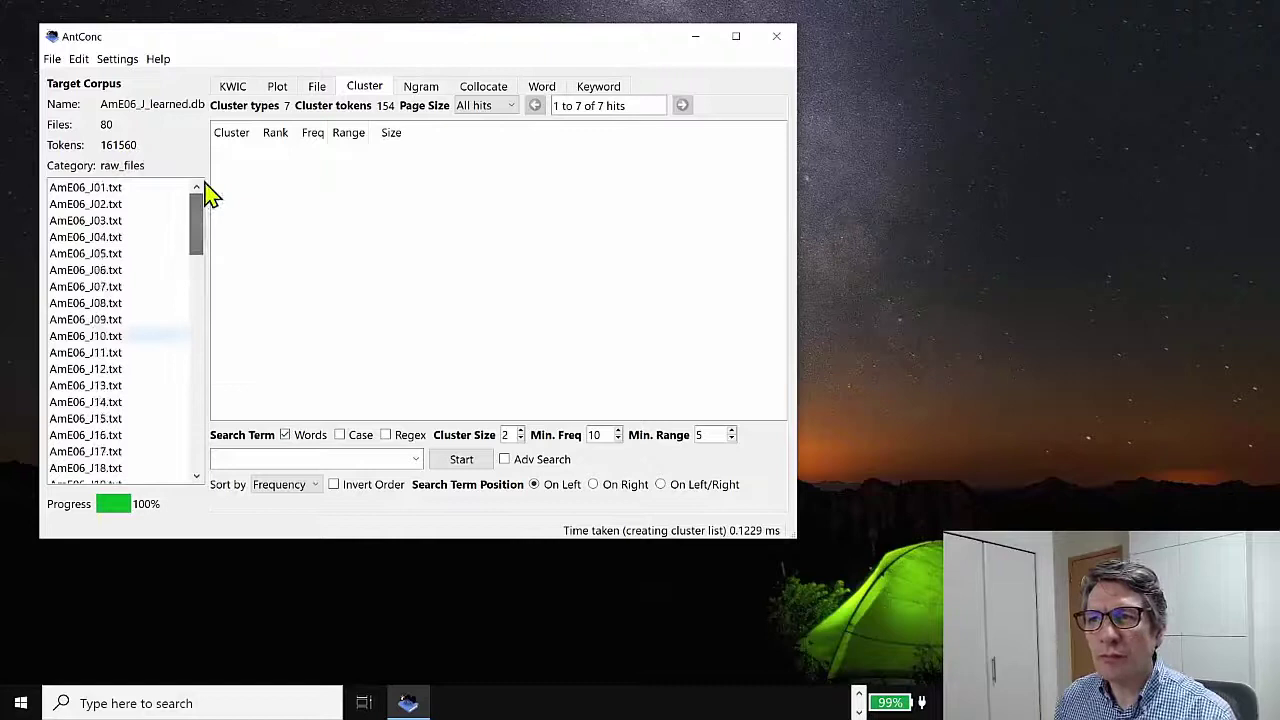
left_click(420, 87)
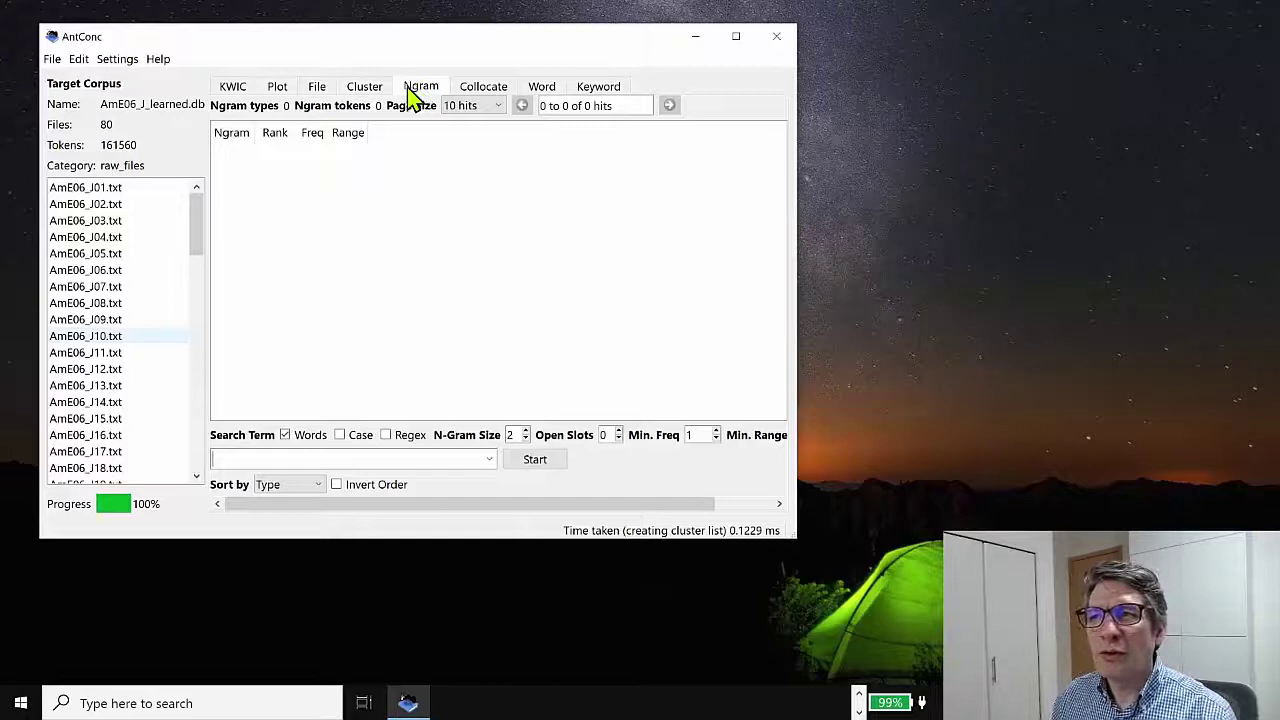
left_click(370, 88)
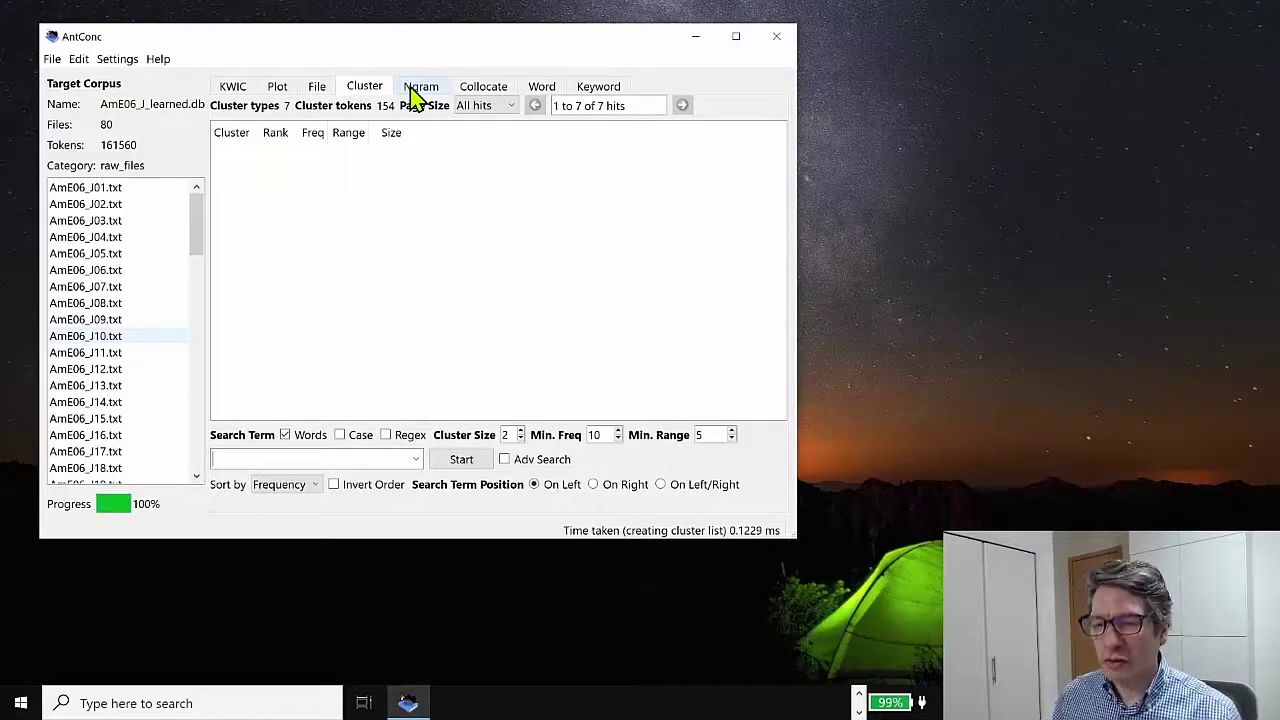
left_click(415, 92)
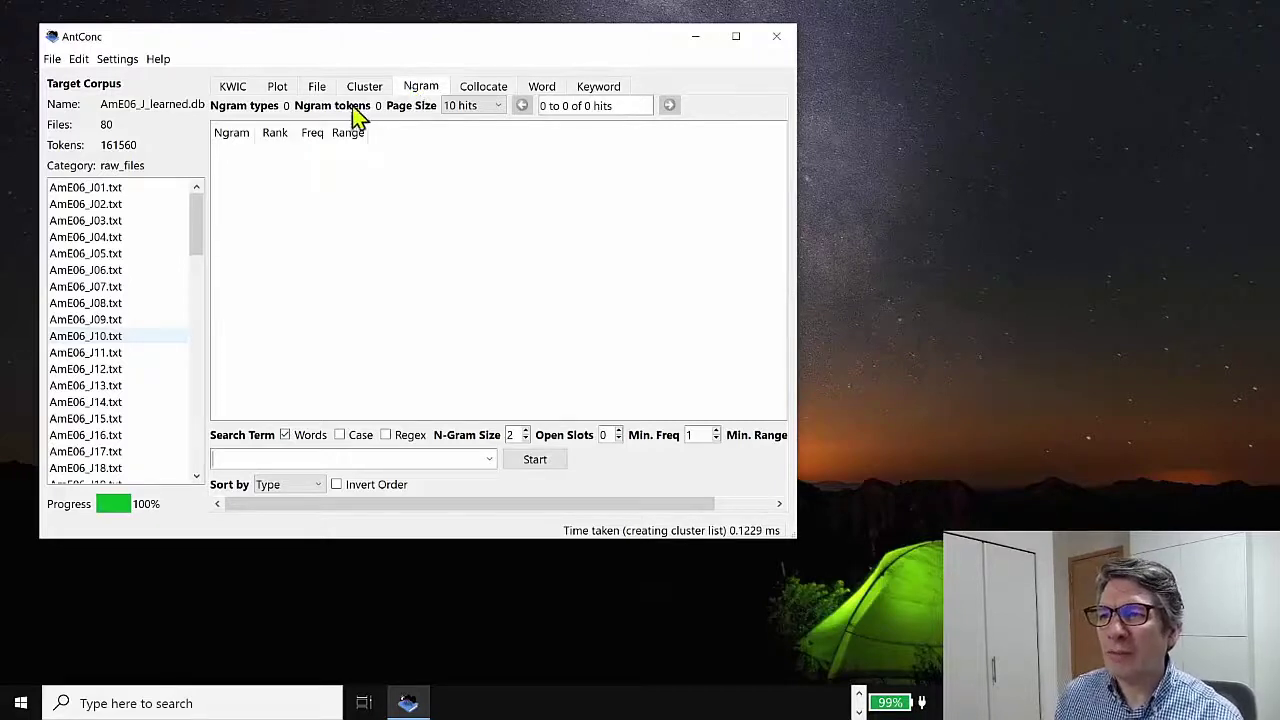
left_click(257, 457)
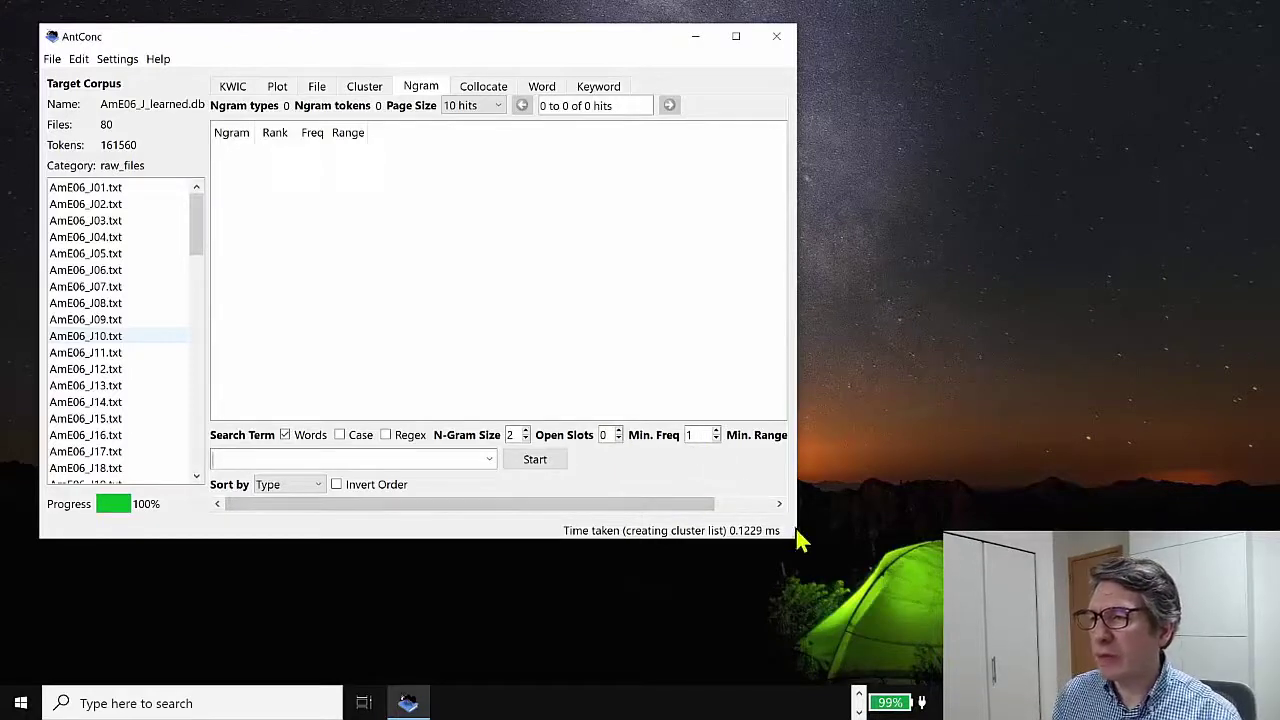
left_click_drag(803, 520, 874, 523)
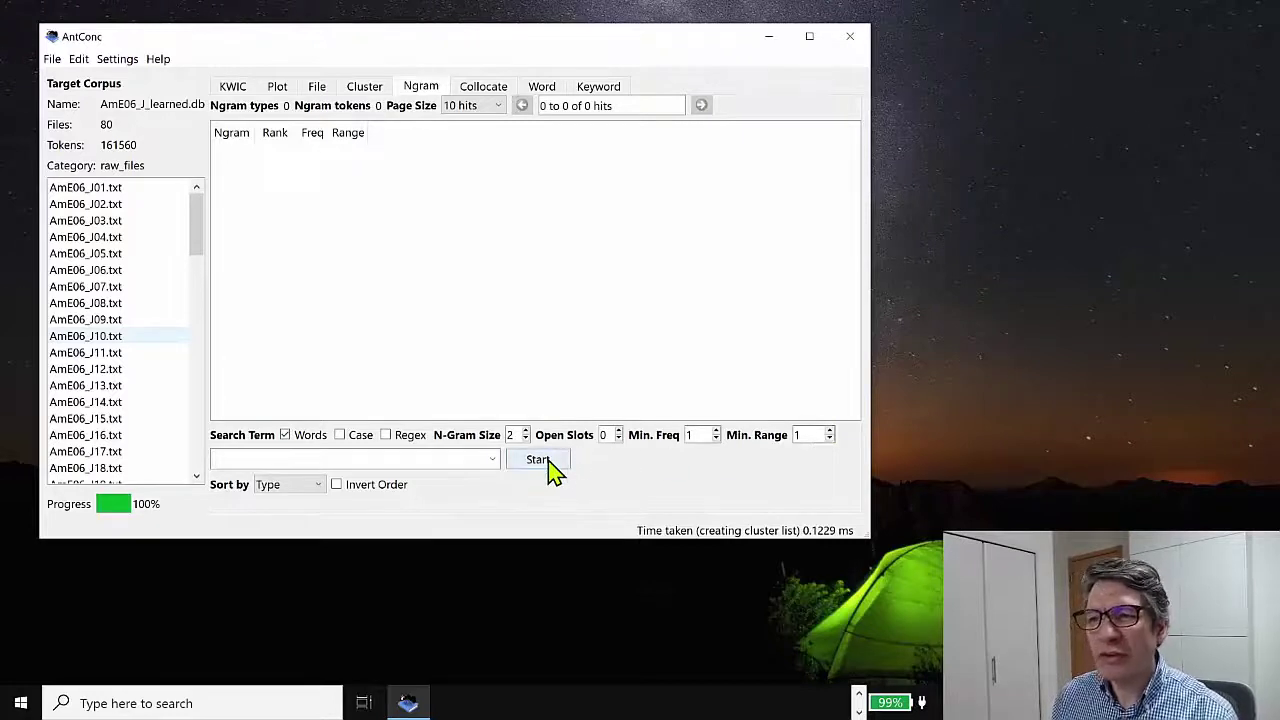
- Generate the 2-gram list (94777 types), page to hits 61–70, and raise the n-gram size
left_click(397, 458)
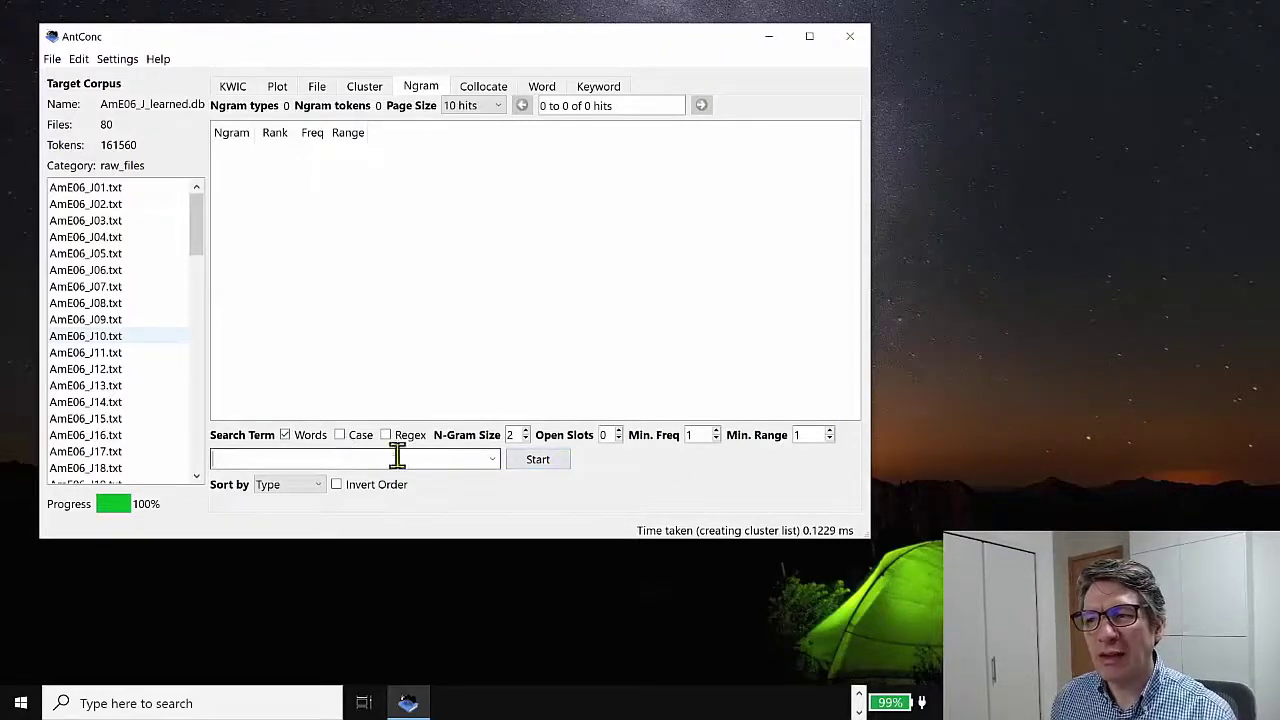
left_click(548, 465)
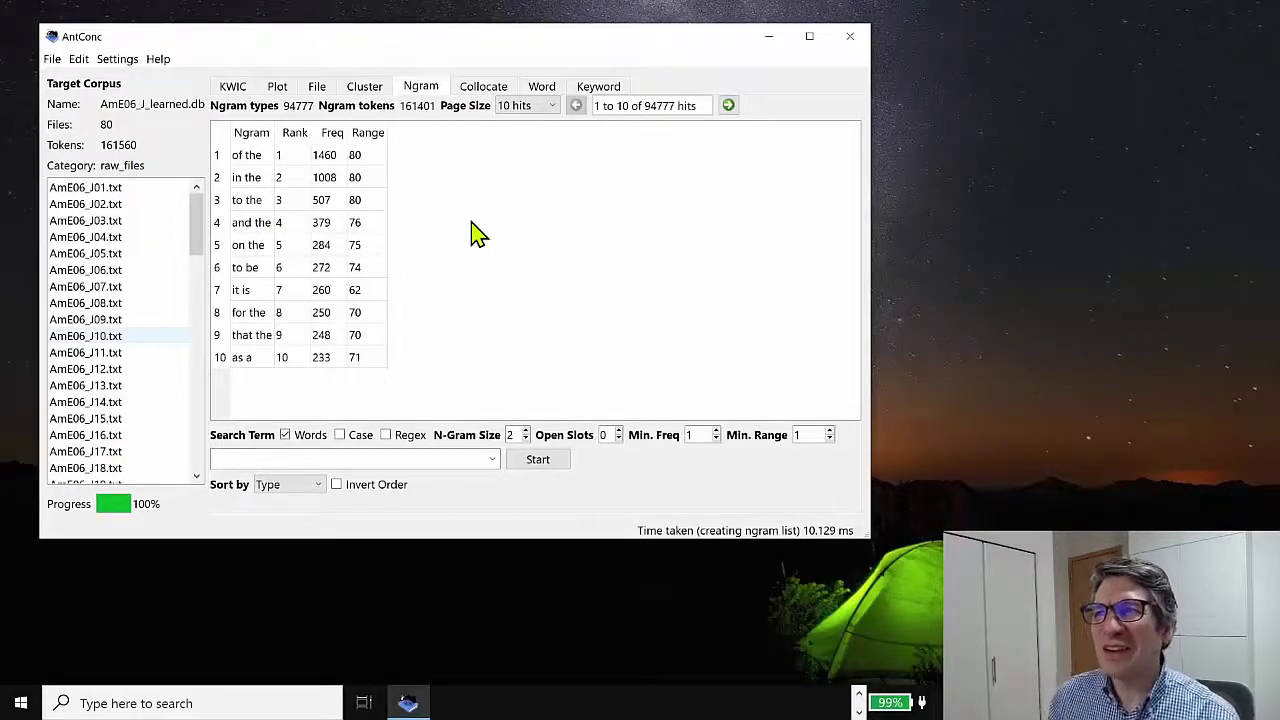
left_click(729, 107)
left_click(729, 107)
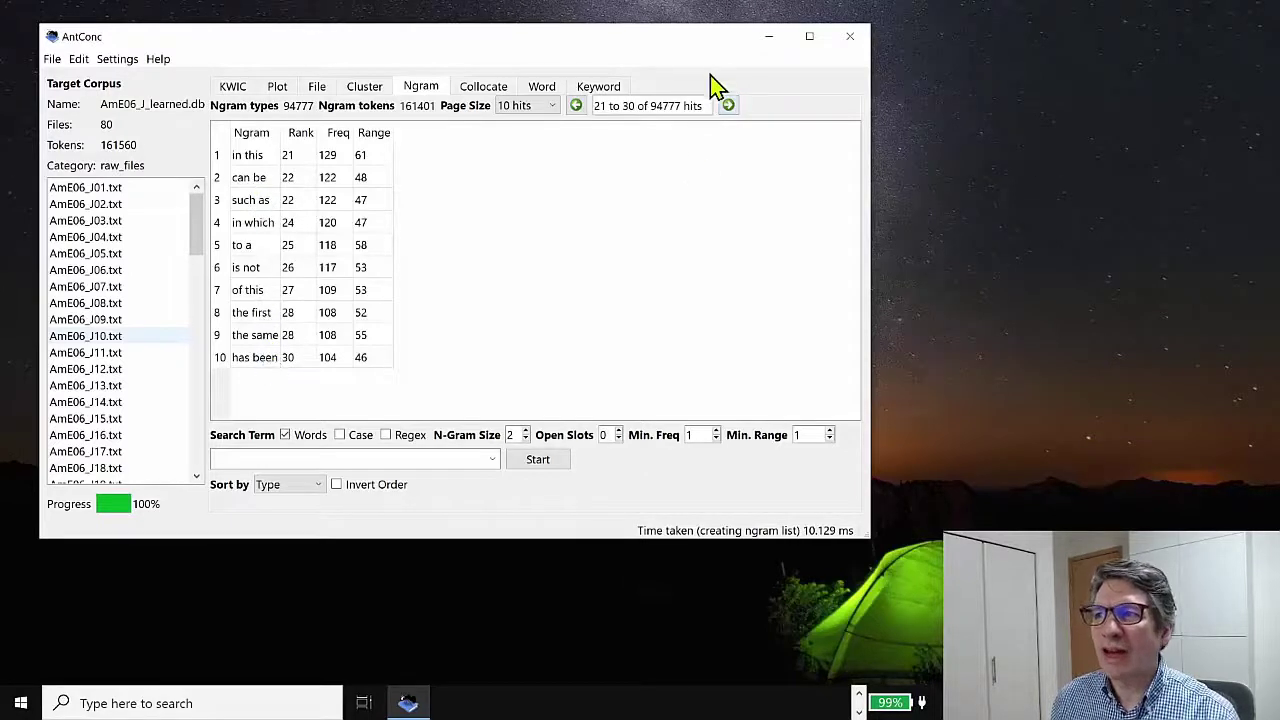
left_click(729, 106)
left_click(729, 106)
left_click(729, 106)
left_click(729, 106)
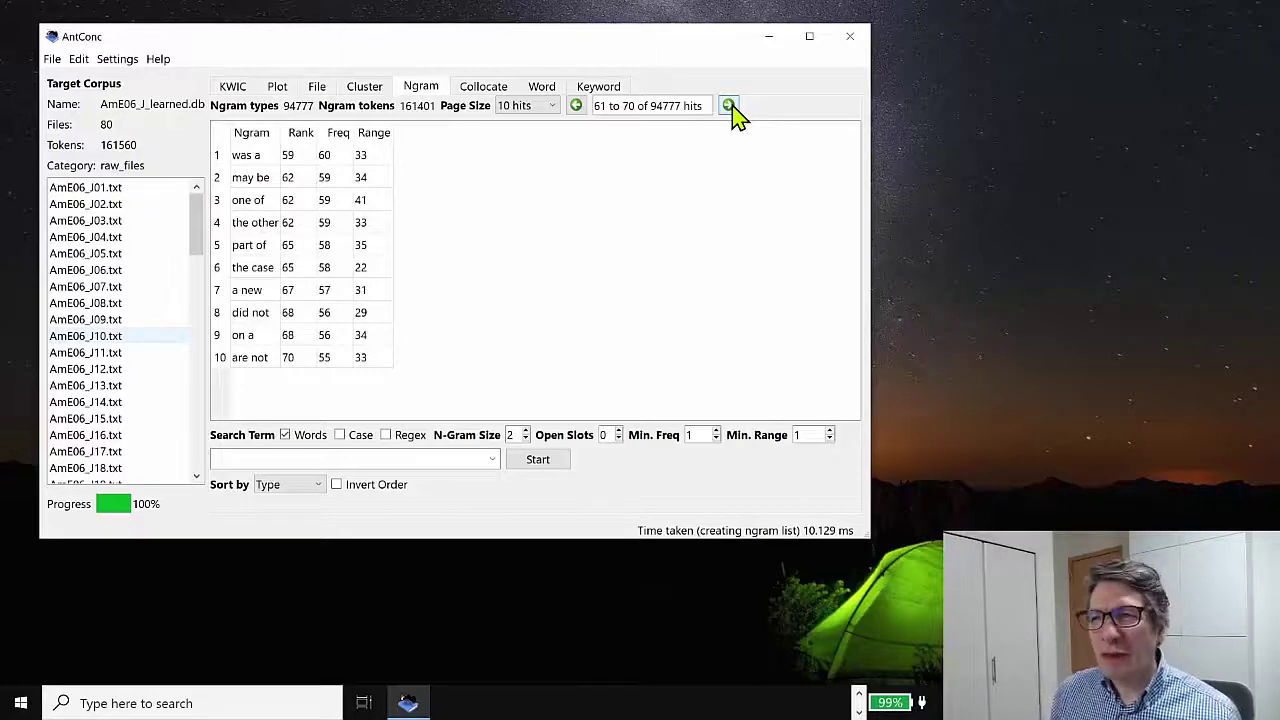
left_click(526, 431)
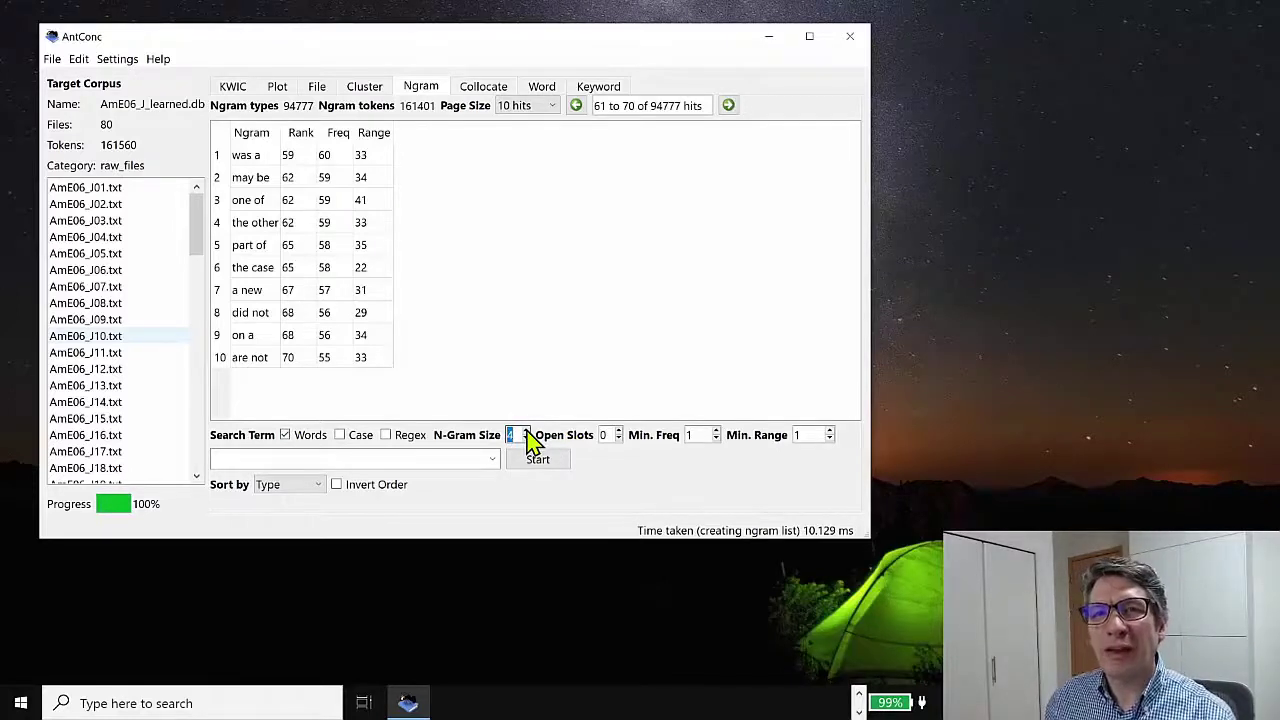
- Generate the 4-gram list, led by 'in the united states', and browse hits 11–20 and back
left_click(532, 465)
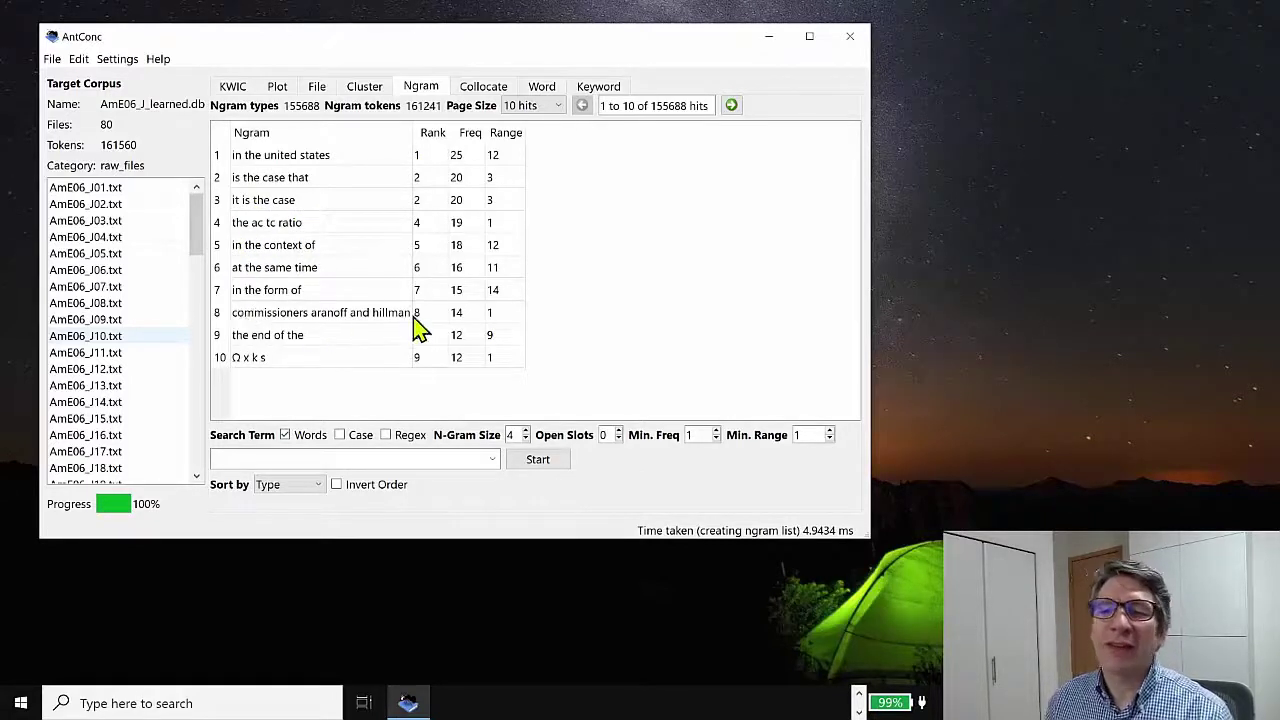
left_click(731, 105)
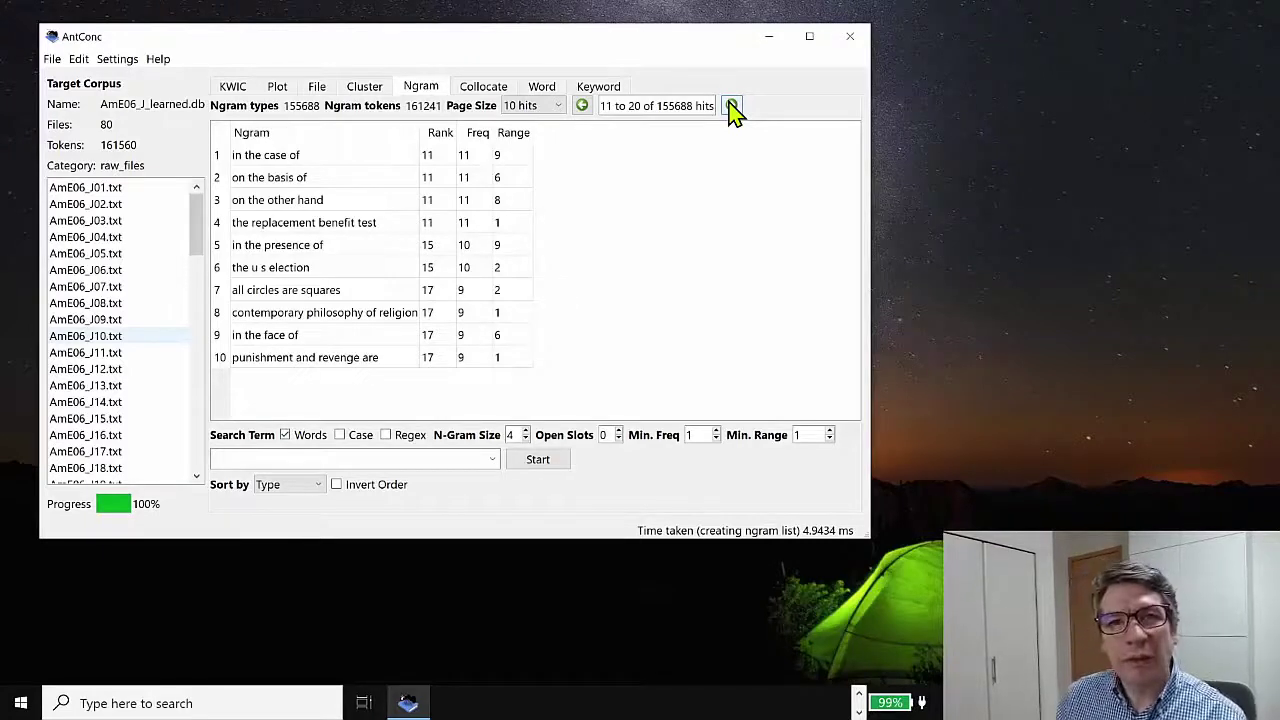
left_click(582, 106)
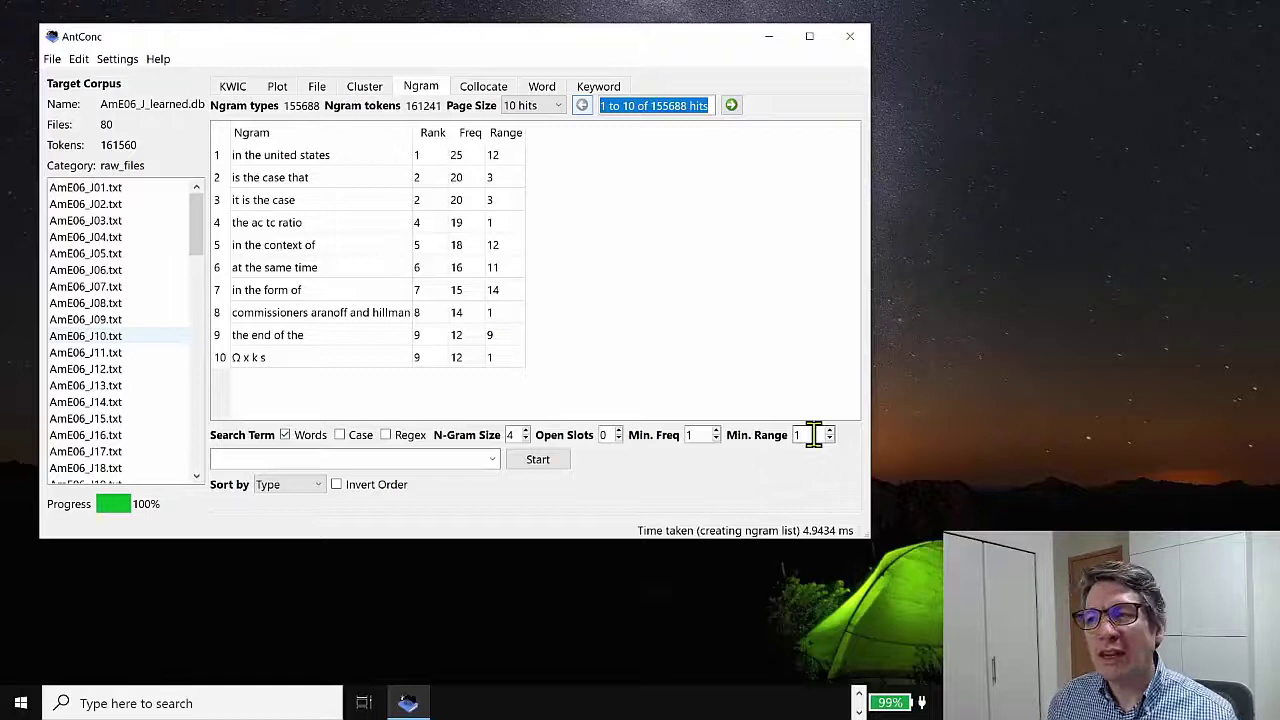
- Rerun the 4-grams with minimum range 5 and minimum frequency 10, leaving 9 types
left_click(830, 430)
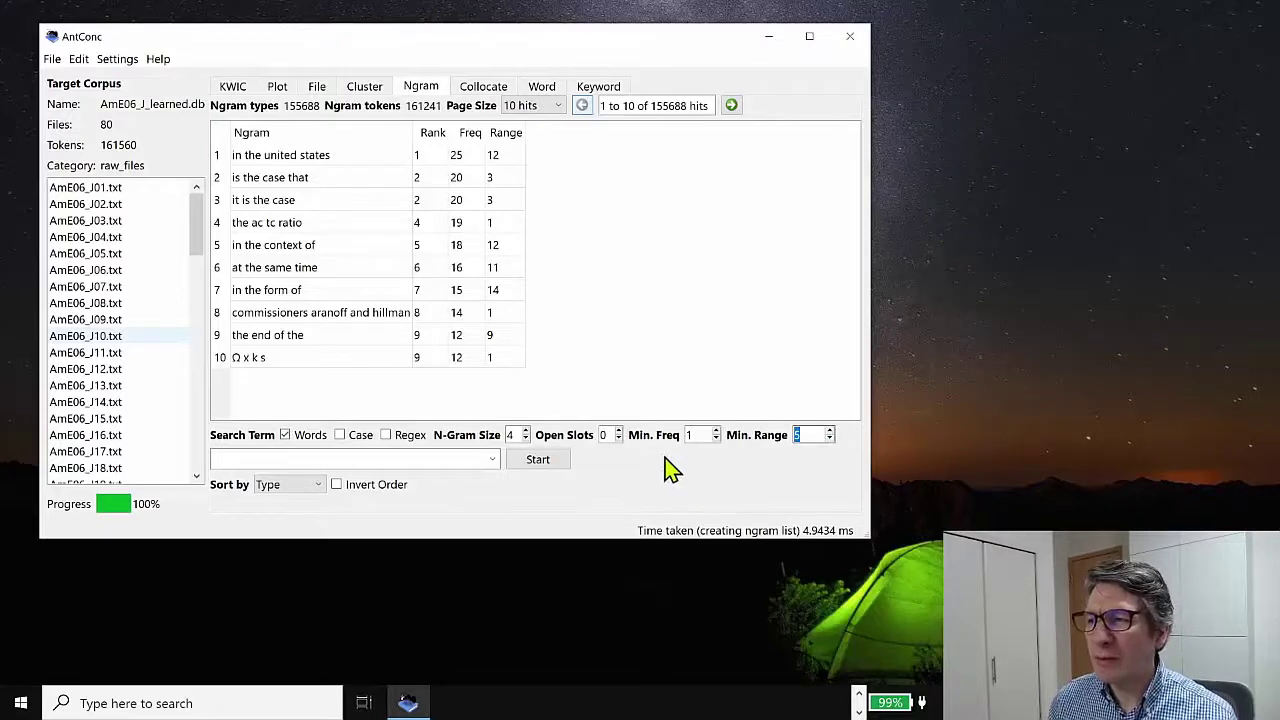
left_click(716, 431)
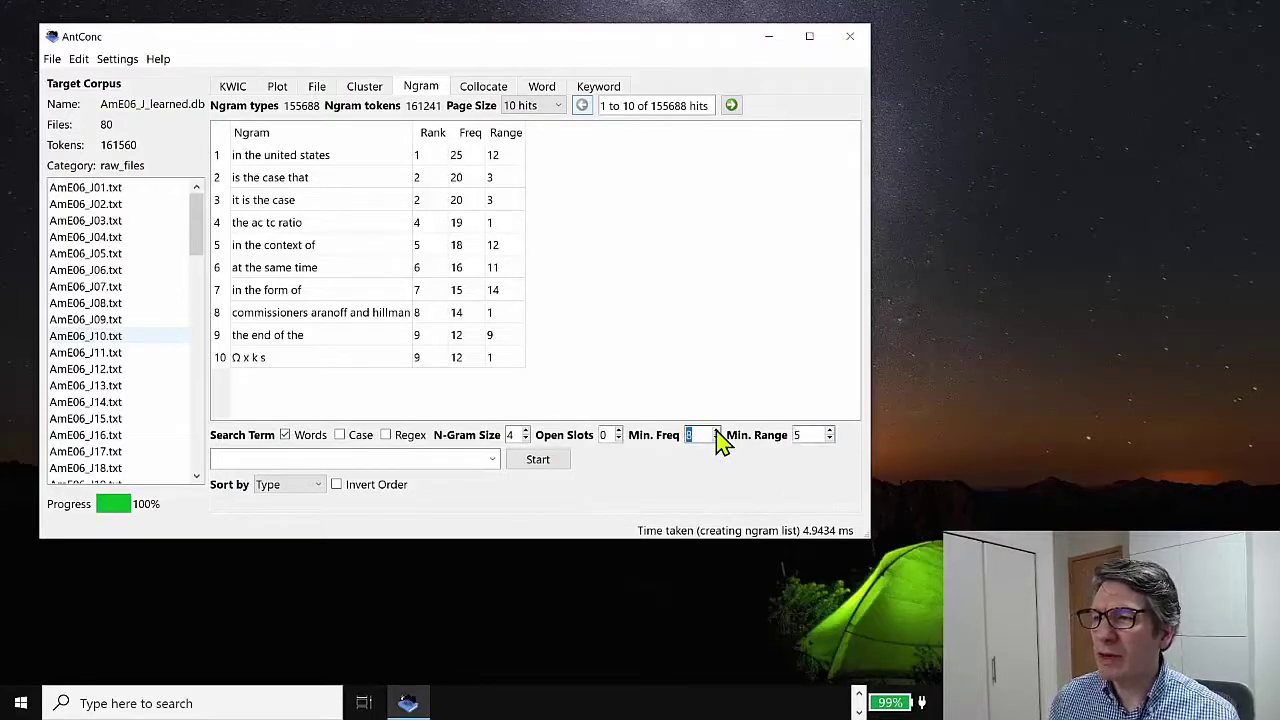
left_click(716, 431)
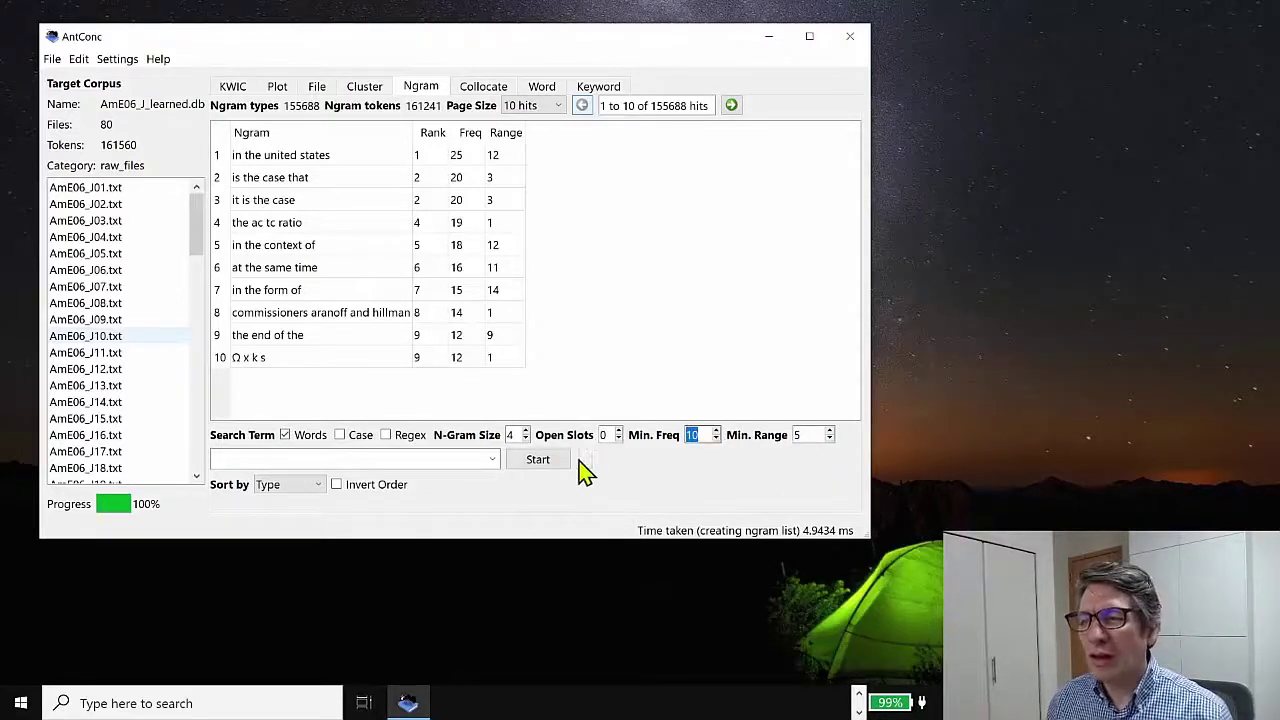
left_click(548, 462)
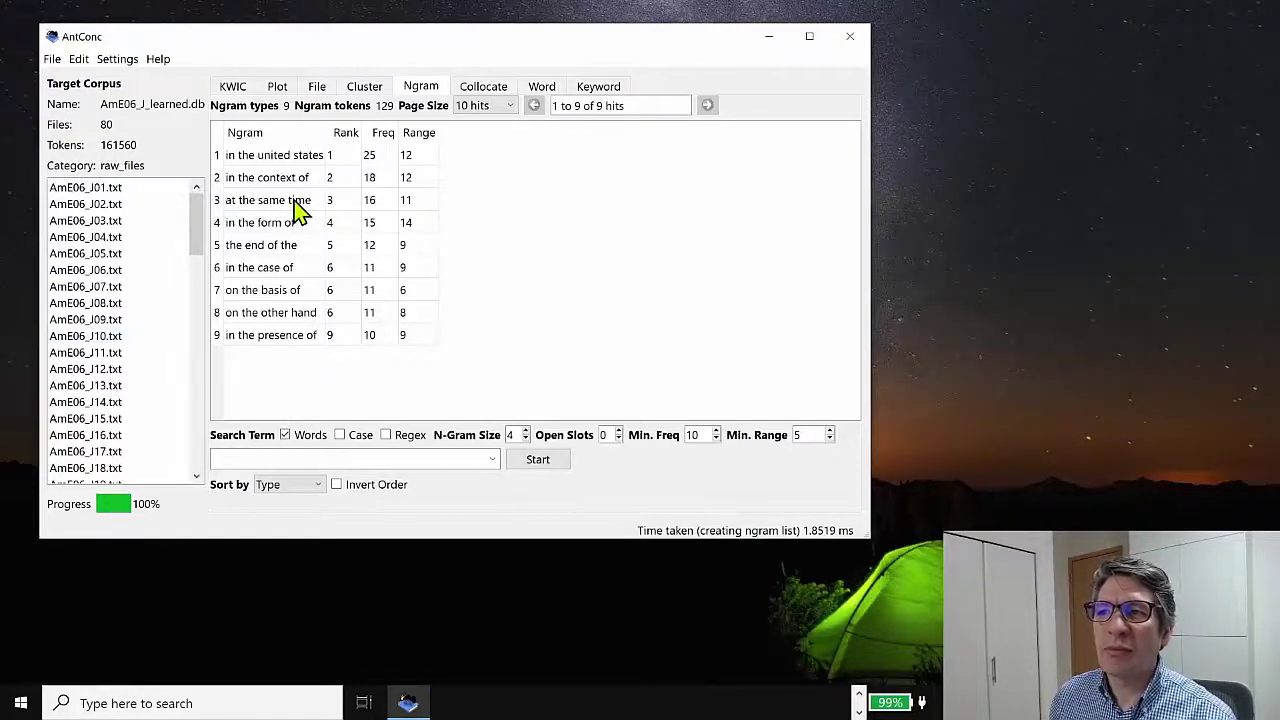
- Search 4-grams for 'at the * time' with minimum frequency and range 1, finding 'at the same time'
left_click(266, 458)
type("at")
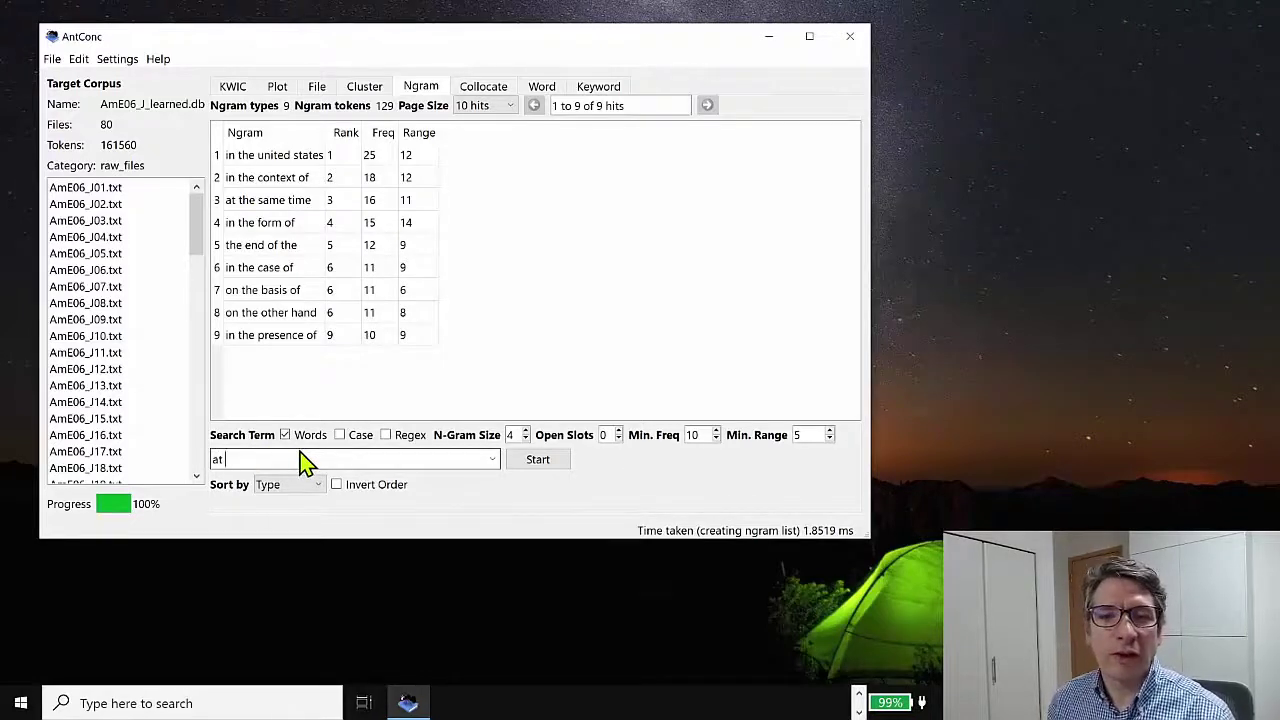
type(" tha ")
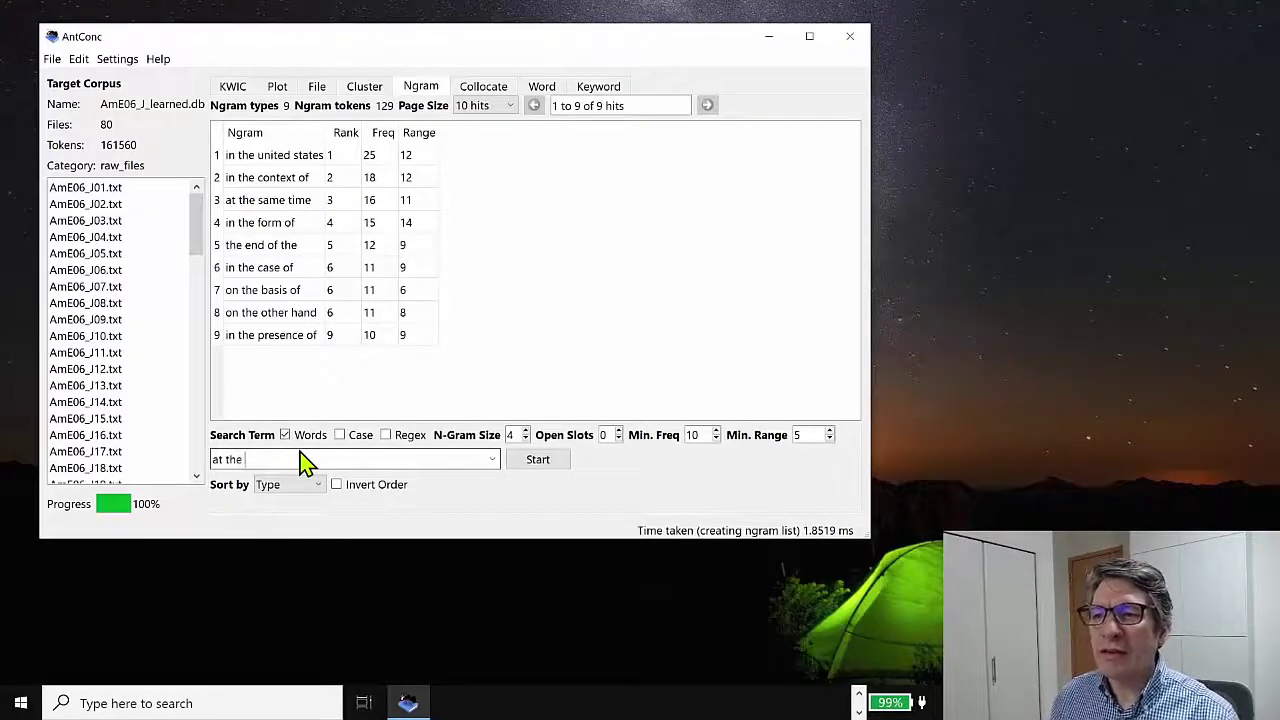
type("* time")
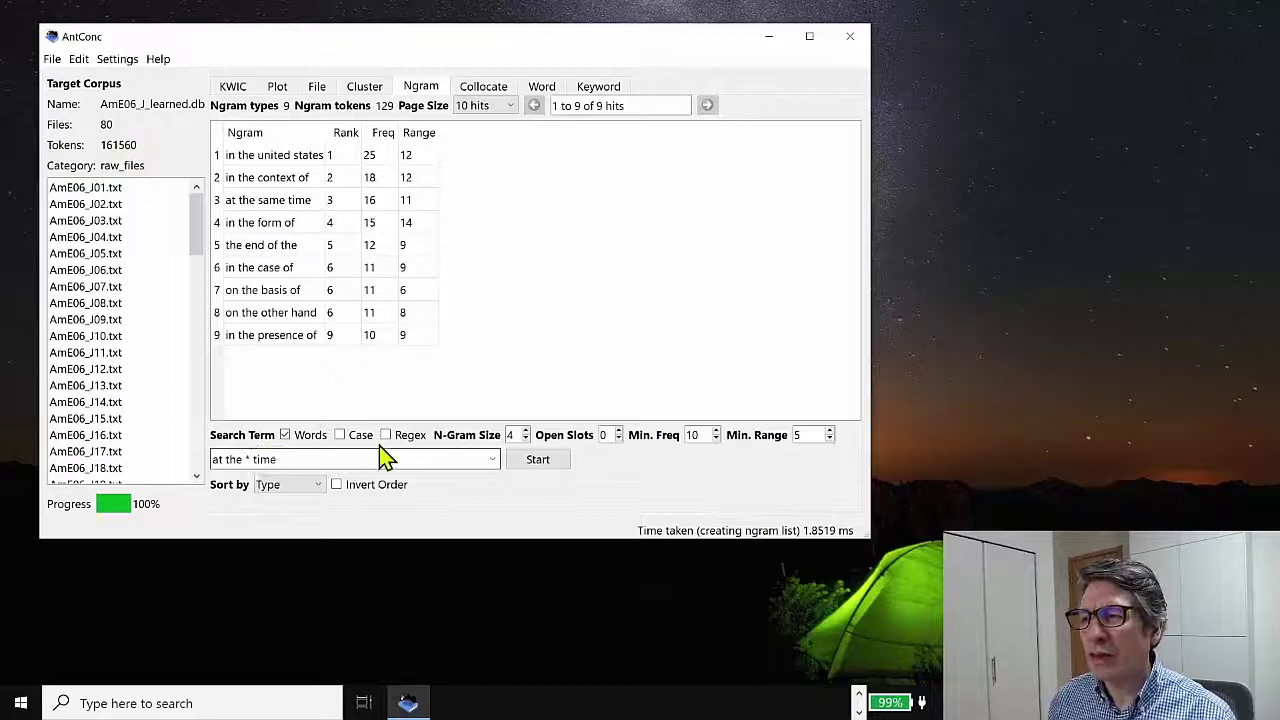
left_click_drag(716, 439, 716, 439)
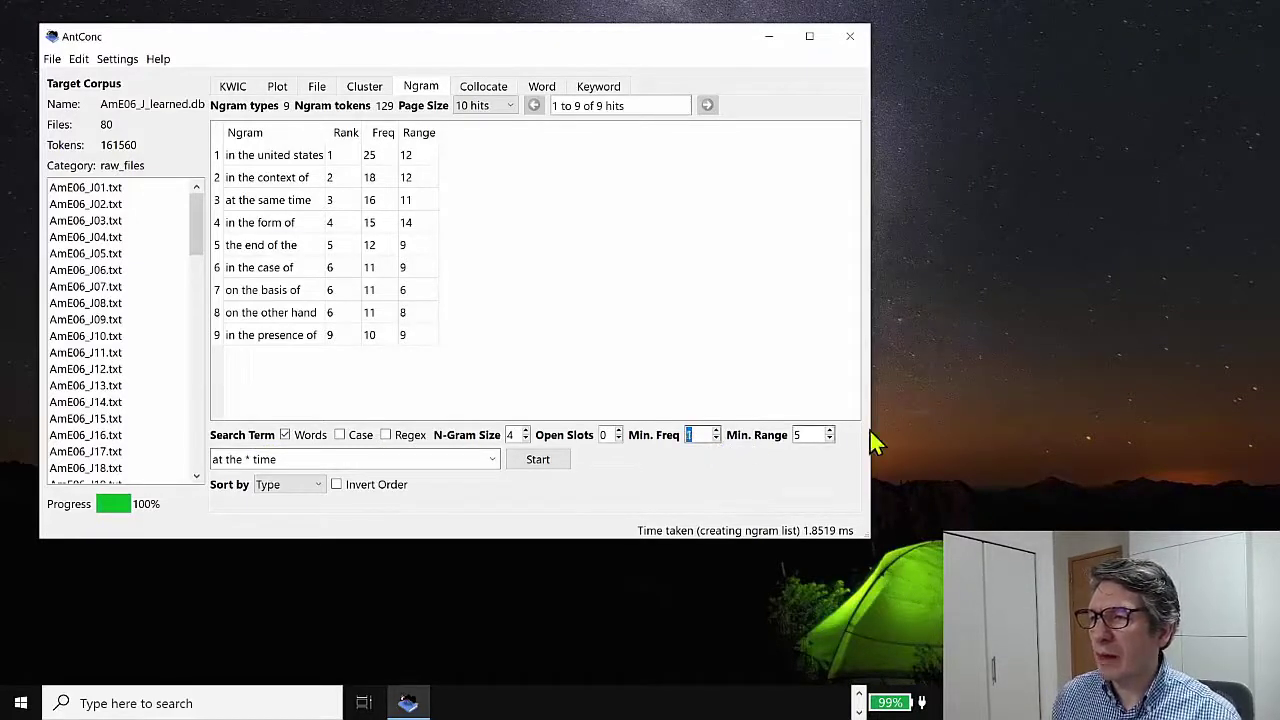
left_click_drag(829, 440, 829, 440)
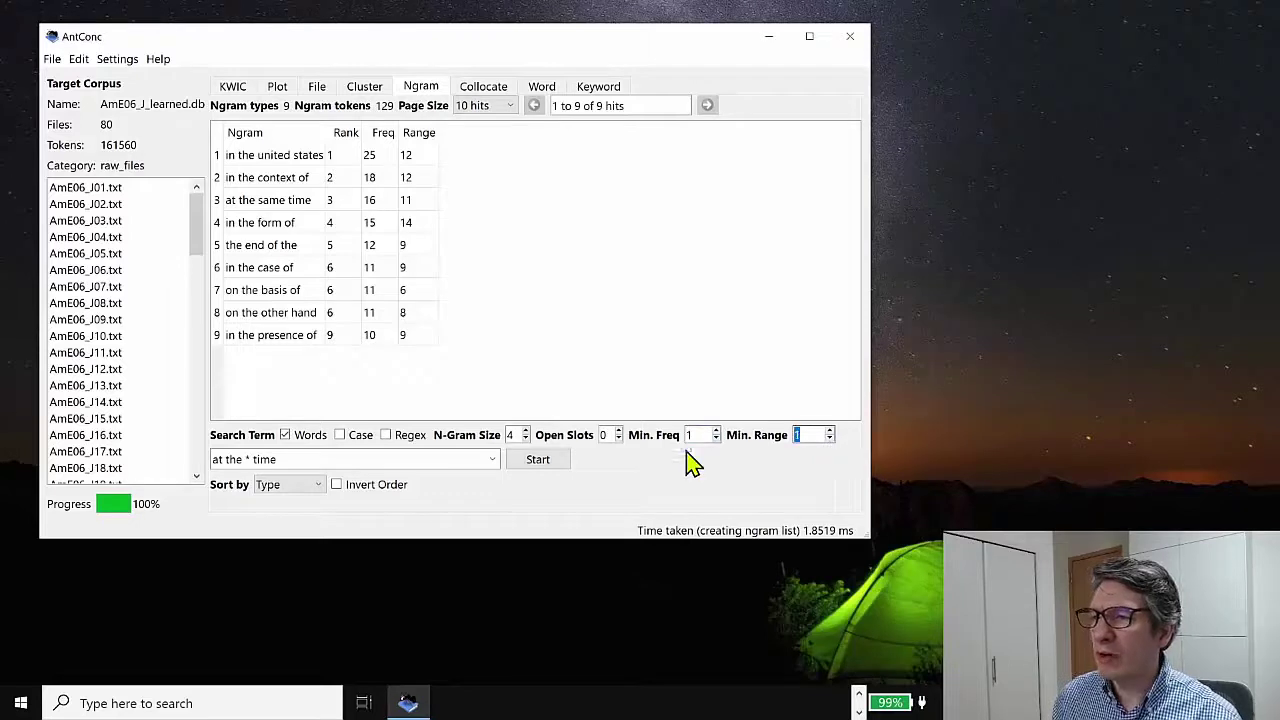
left_click(552, 465)
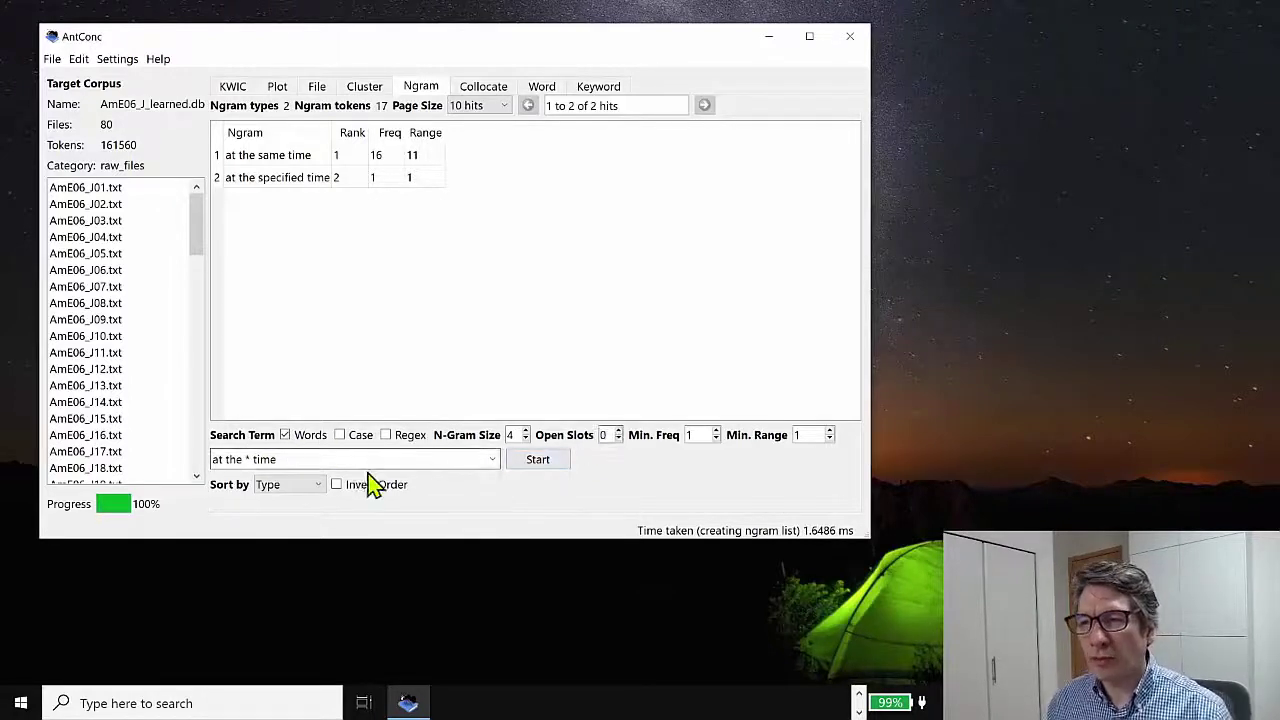
left_click(310, 458)
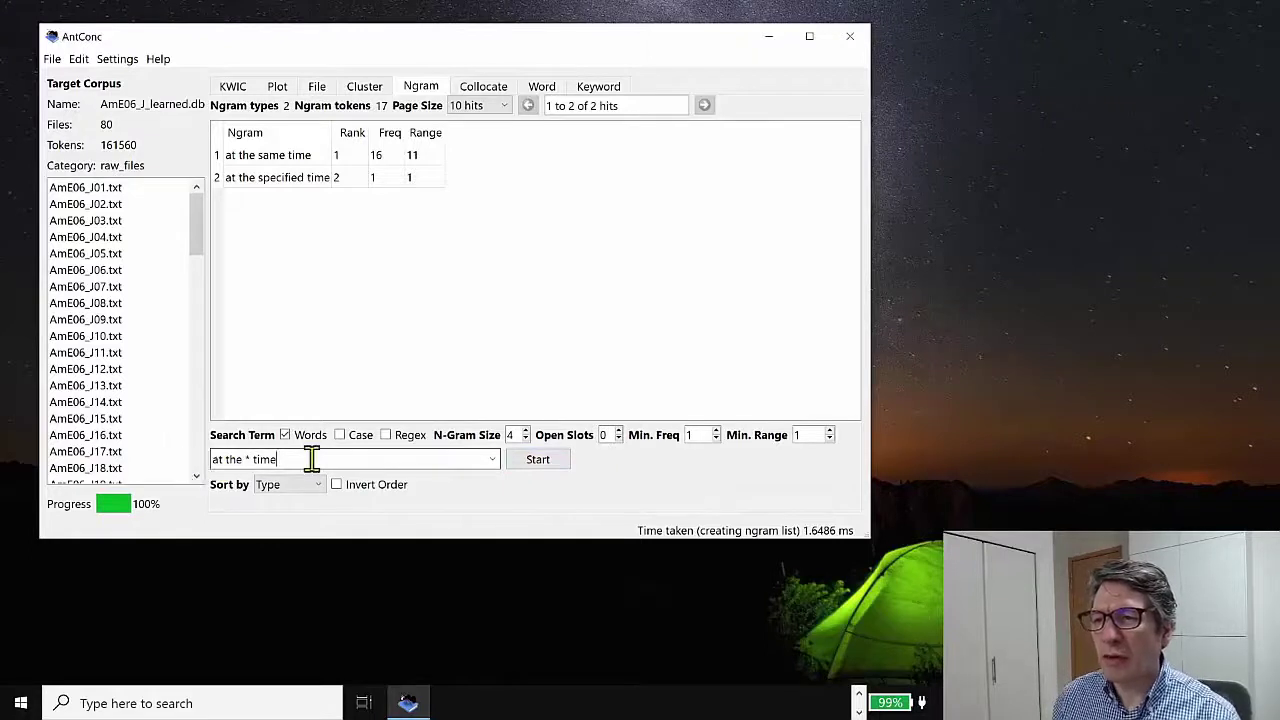
- Clear the search term and start a run of 3-grams with one open slot
key("BackSpace")
key("BackSpace")
key("BackSpace")
key("BackSpace")
key("BackSpace")
key("BackSpace")
key("BackSpace")
key("BackSpace")
key("BackSpace")
key("BackSpace")
key("BackSpace")
key("BackSpace")
key("BackSpace")
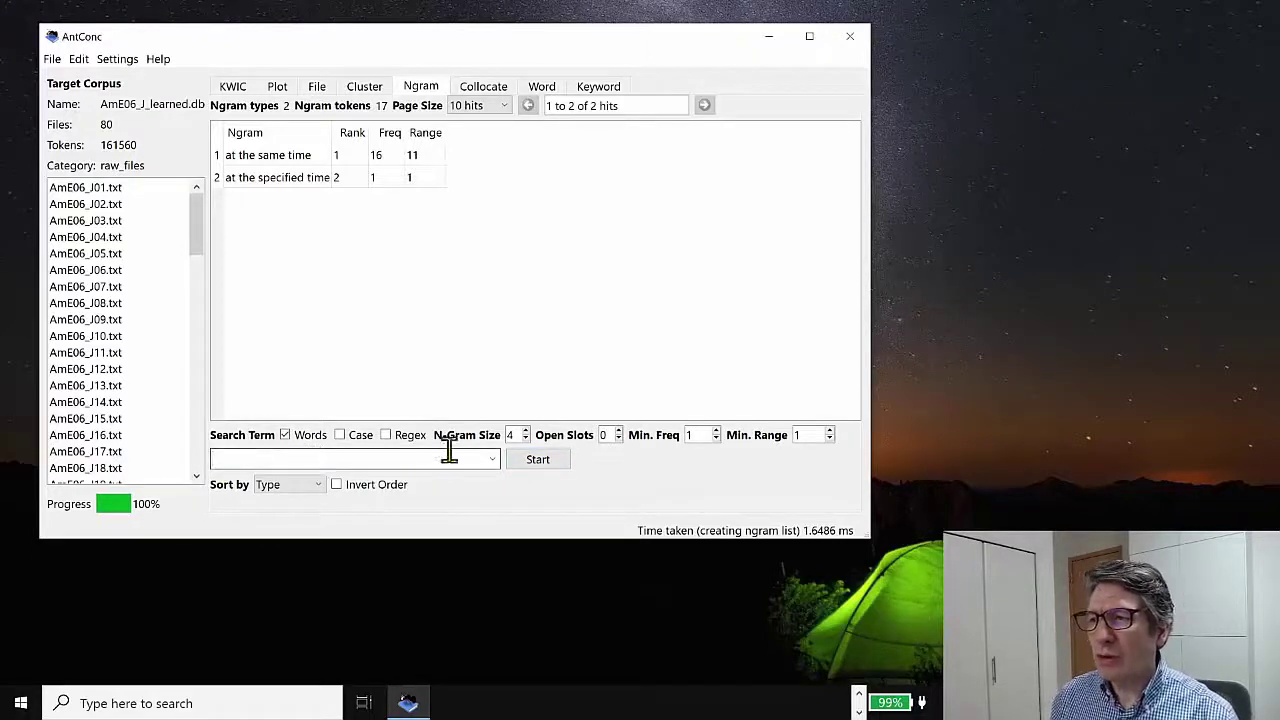
left_click(525, 440)
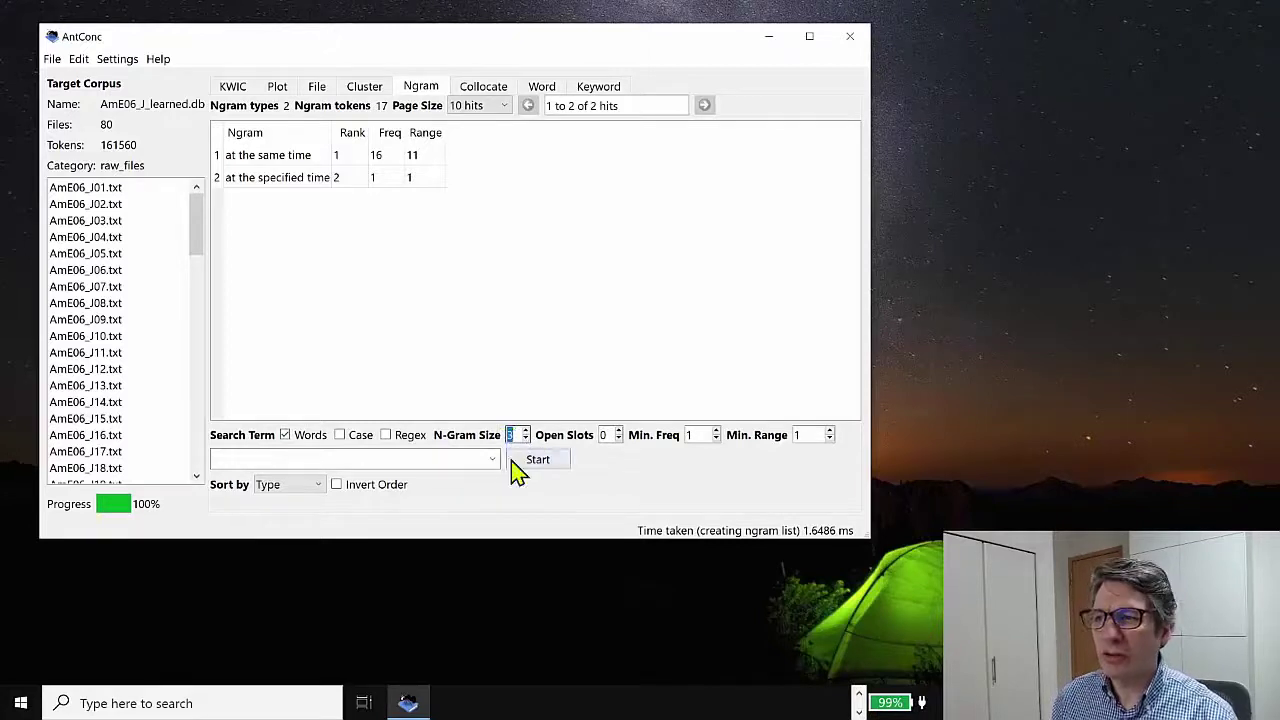
left_click(619, 430)
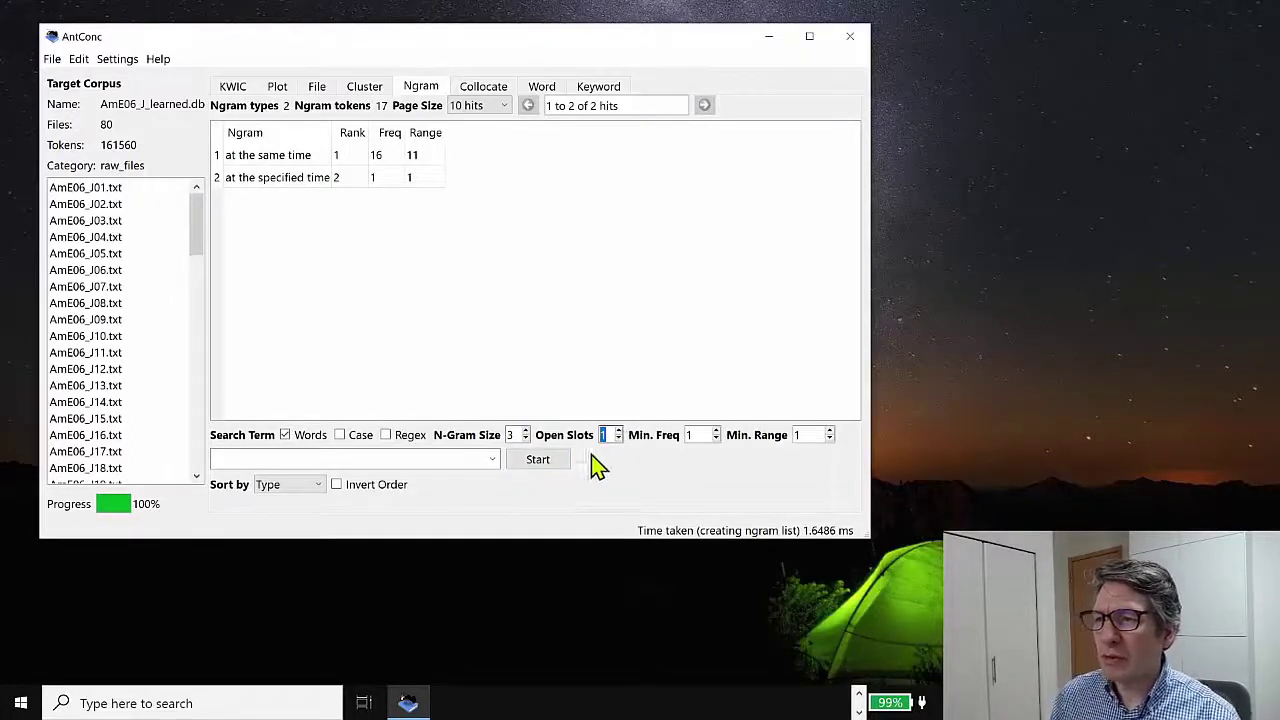
left_click(551, 463)
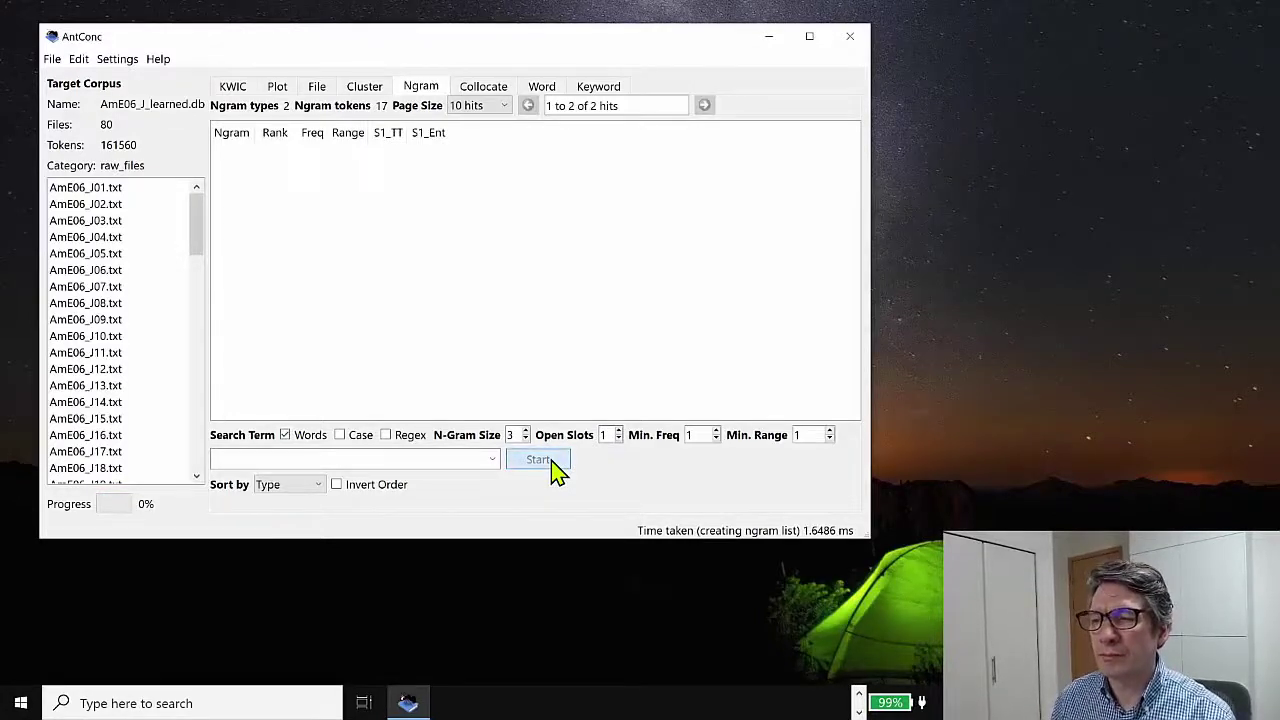
- Finish the open-slot 3-gram list: 11475 types, led by 'the + of' at frequency 2060
left_click(551, 463)
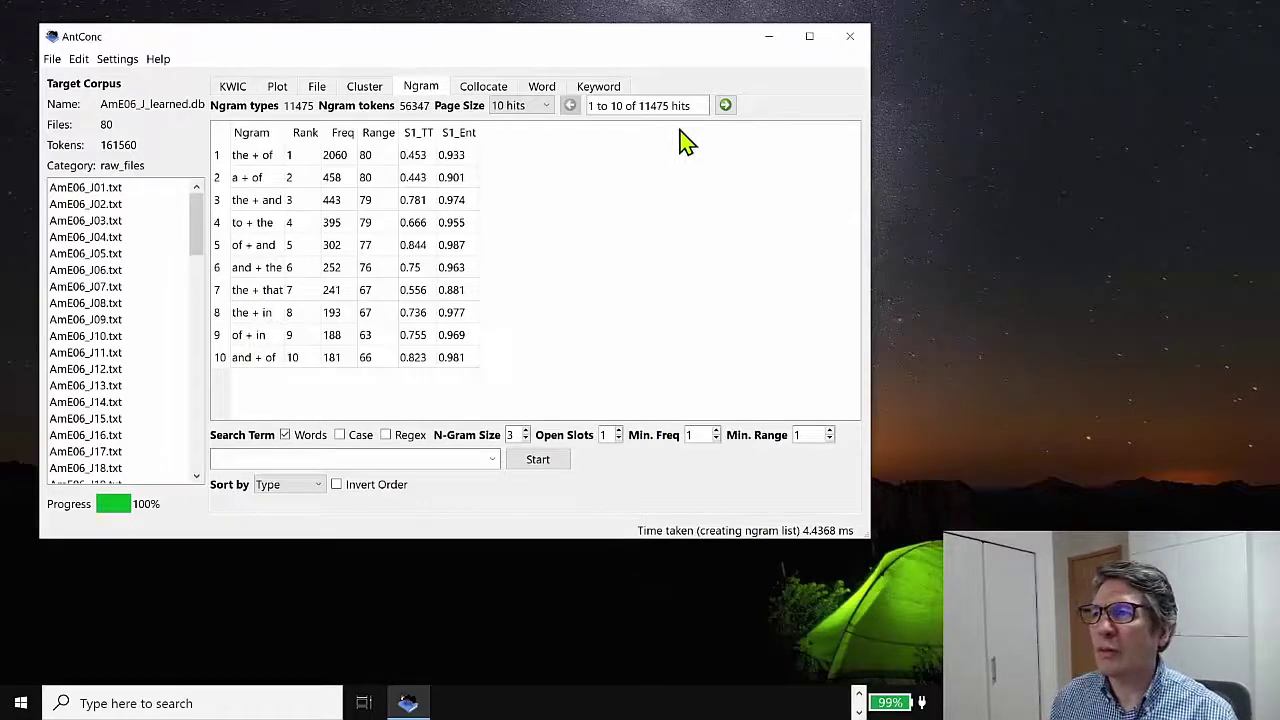
- Page forward through the open-slot 3-gram results toward hits 31–40
left_click(726, 106)
left_click(726, 106)
left_click(726, 106)
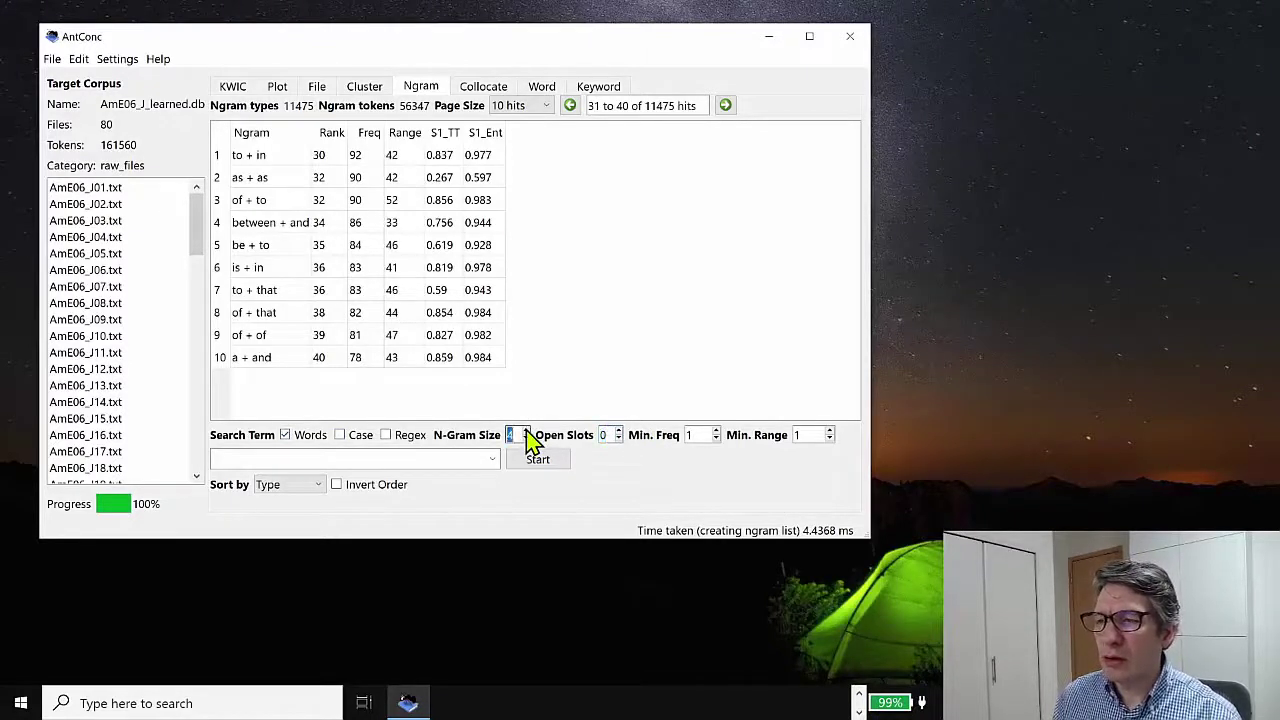
- Generate the plain 4-gram list with no search term, giving 155688 types led by 'in the united states'
left_click(538, 462)
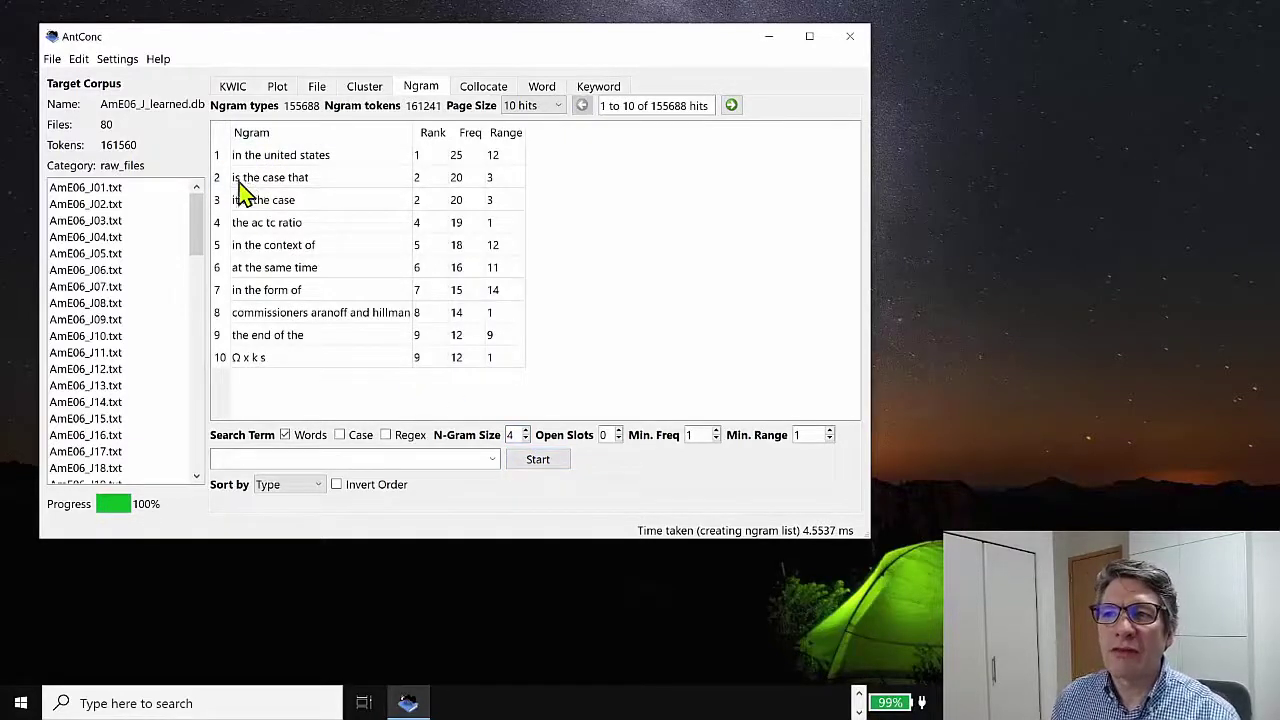
left_click(297, 185)
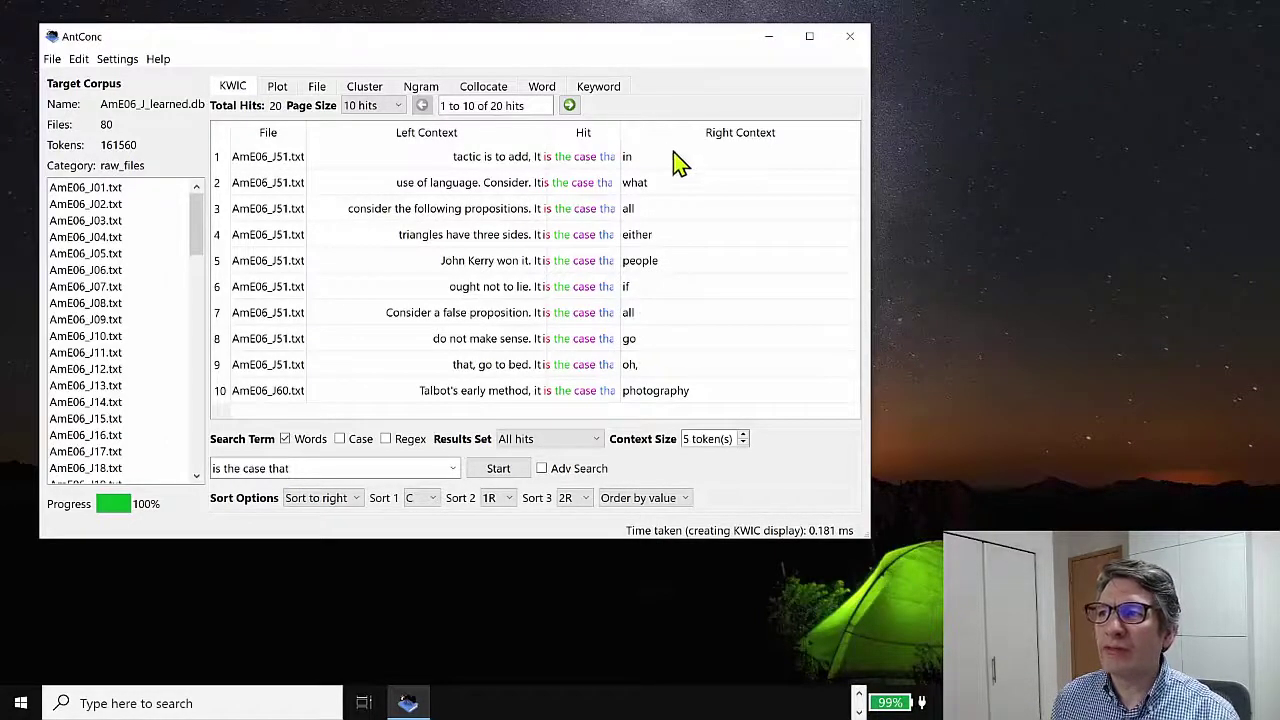
left_click(569, 105)
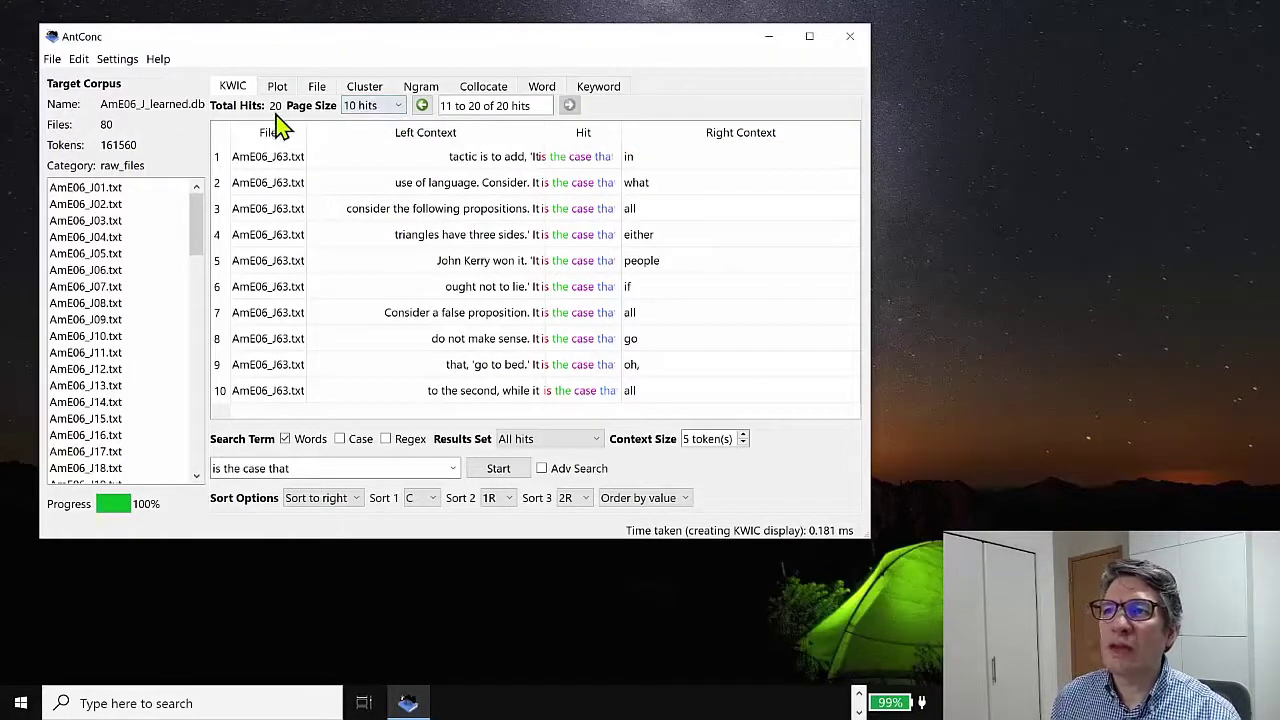
left_click(422, 105)
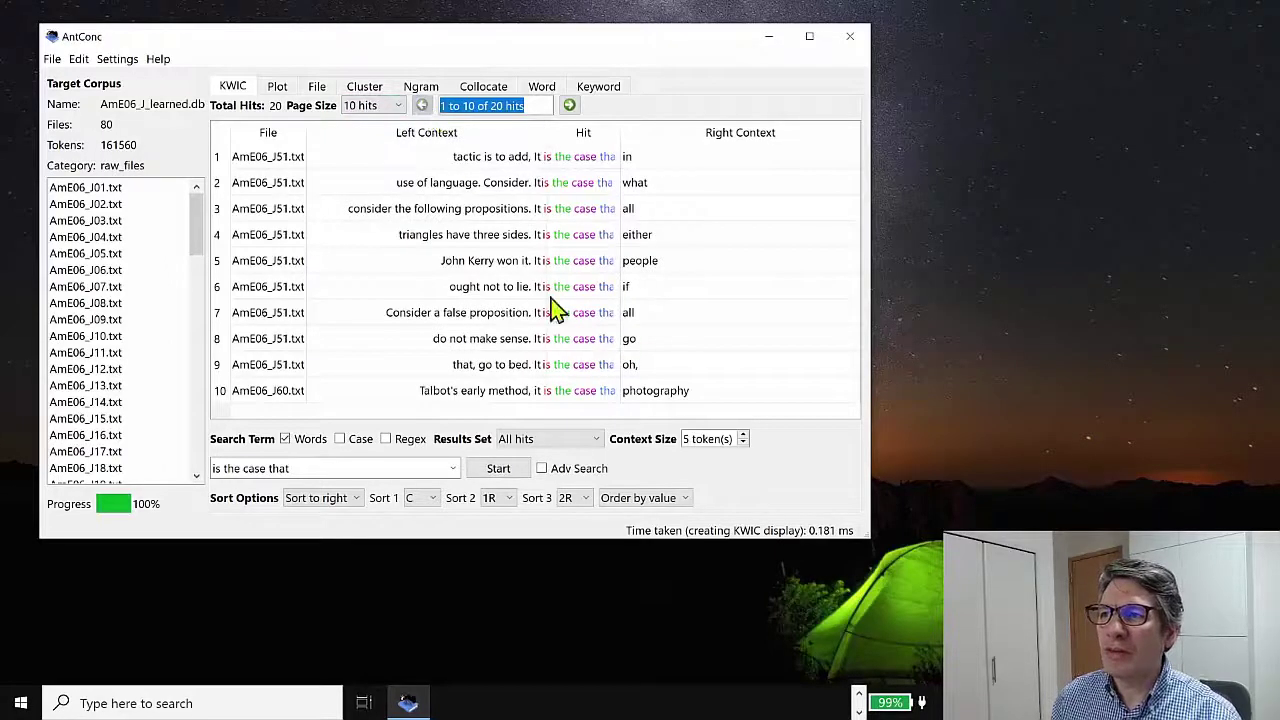
left_click(586, 160)
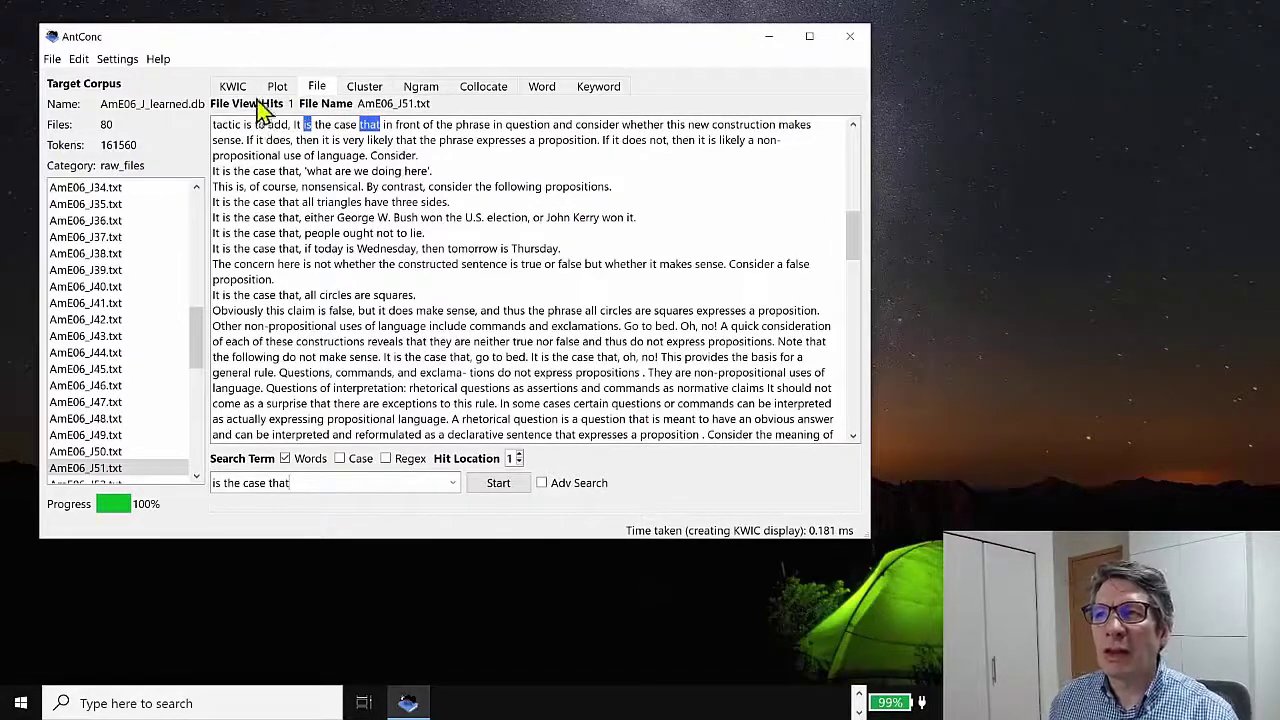
left_click(233, 88)
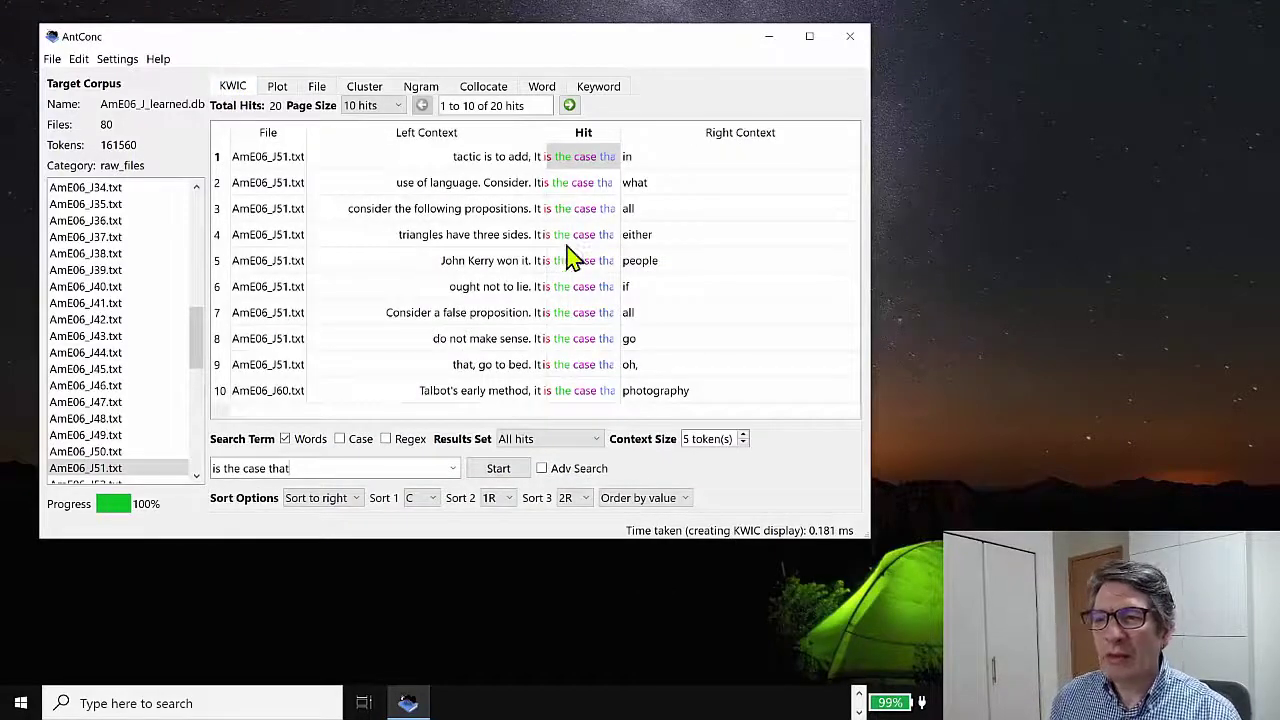
left_click(419, 87)
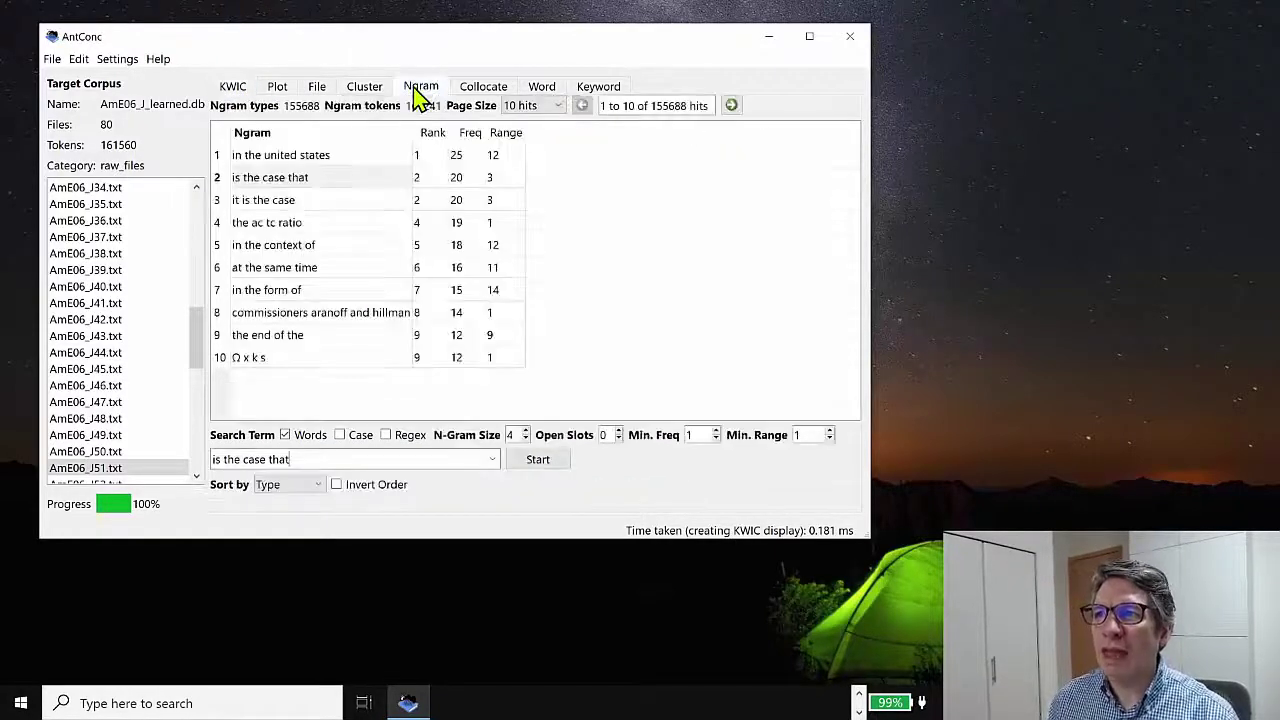
left_click(240, 88)
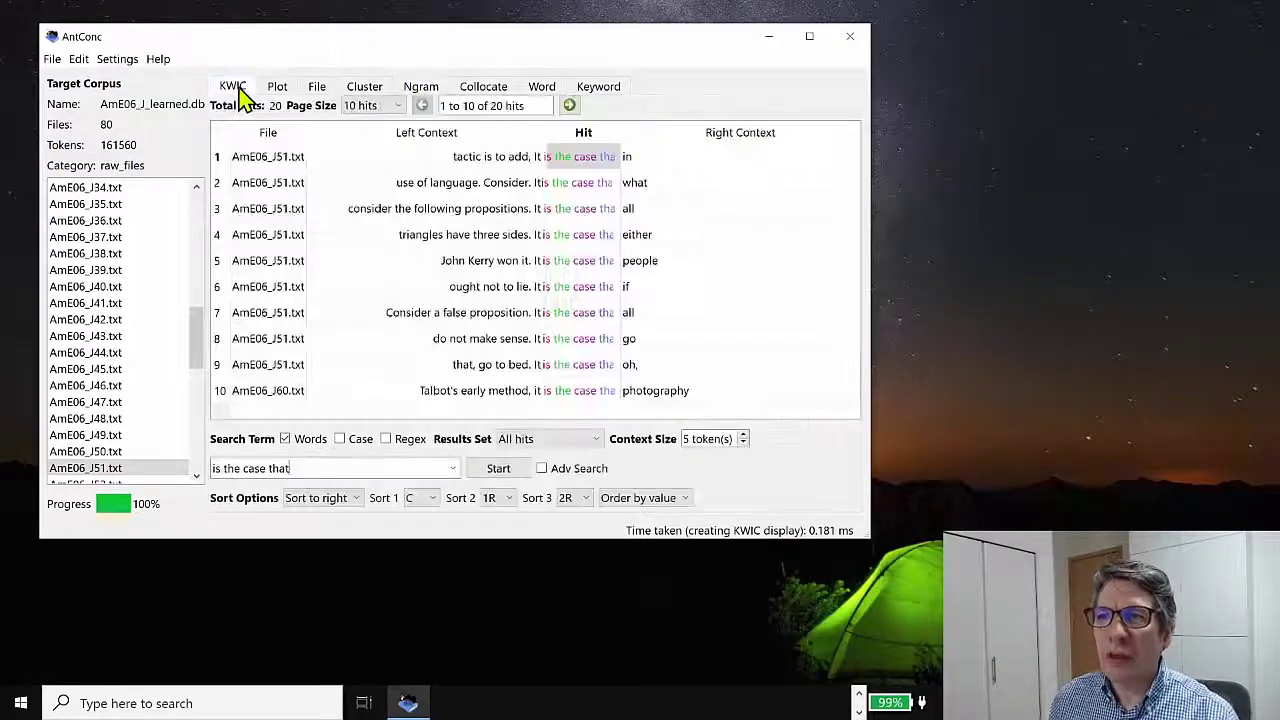
left_click(326, 88)
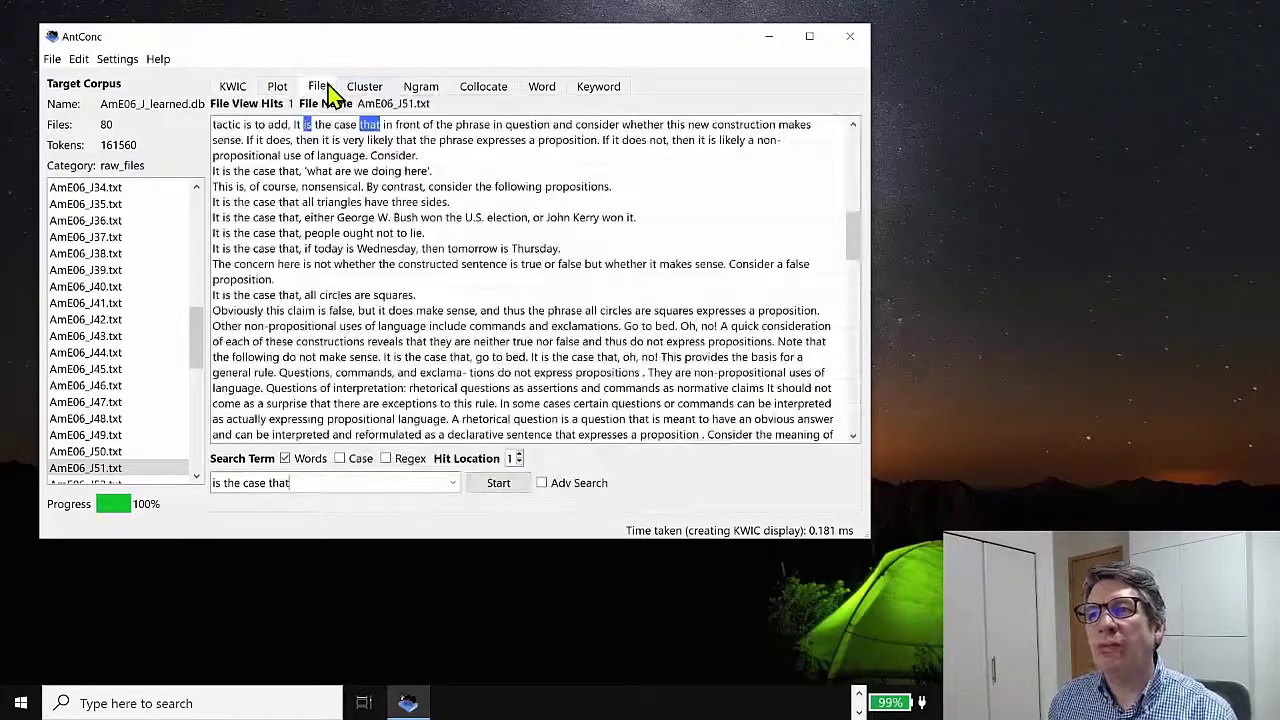
left_click(421, 89)
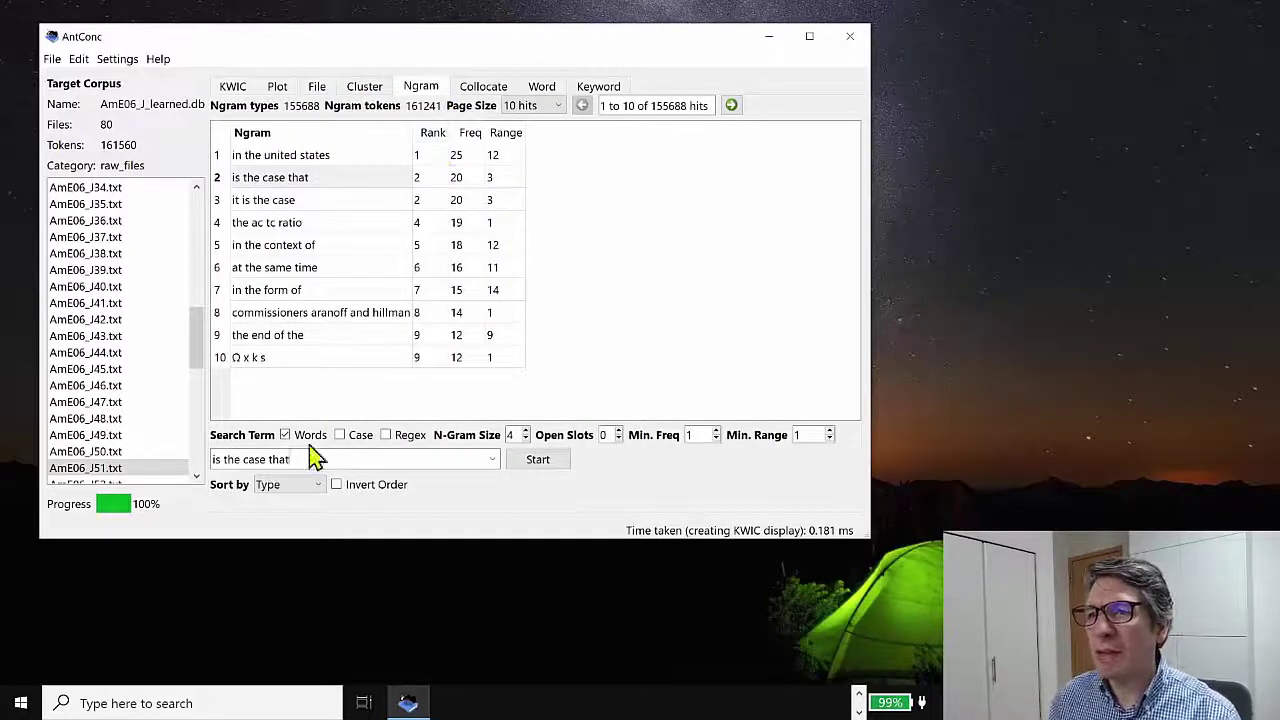
- Select all ten 4-gram rows in AntConc and copy them
left_click(320, 405)
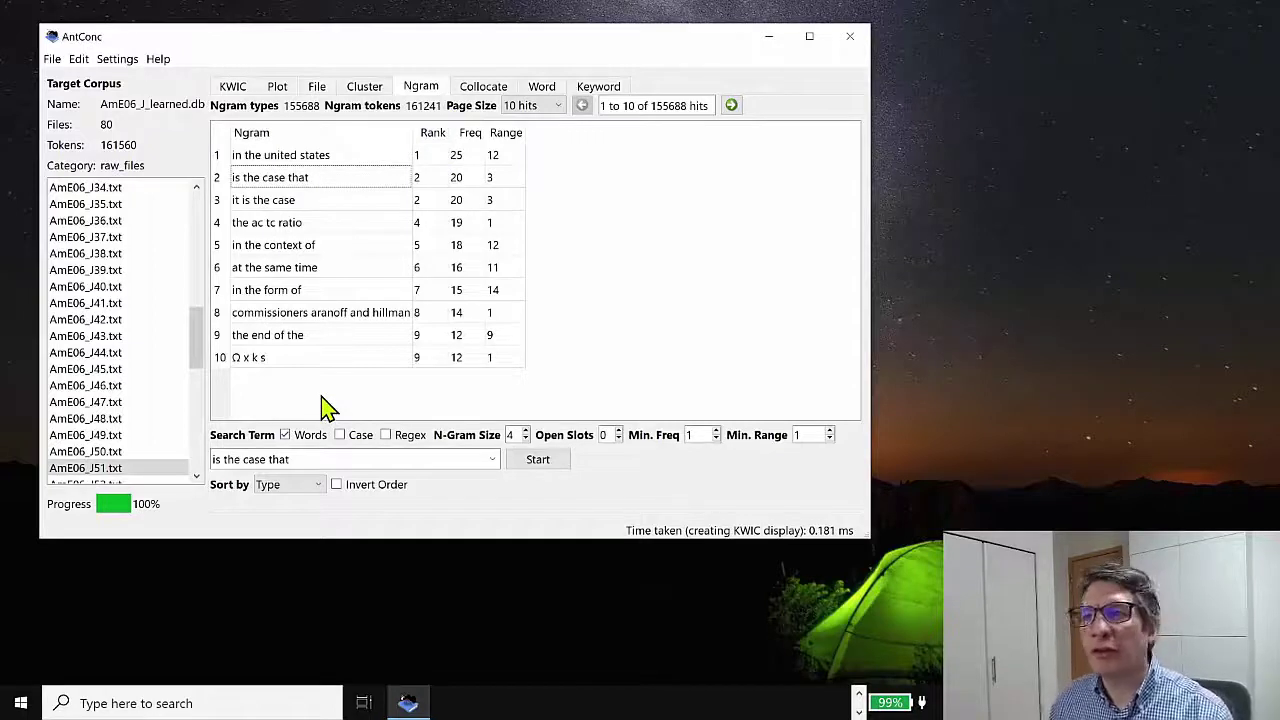
left_click(225, 180)
left_click(223, 204, "shift")
left_click(223, 224, "shift")
left_click(223, 246, "shift")
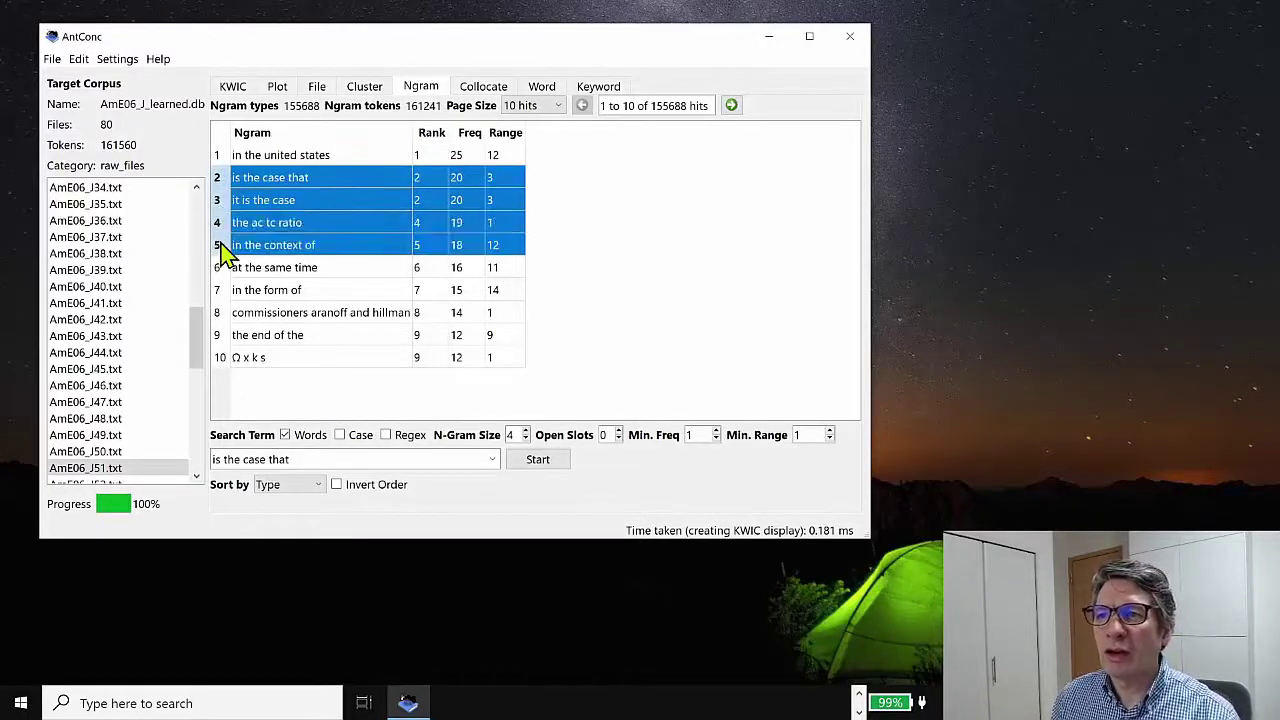
left_click(217, 132)
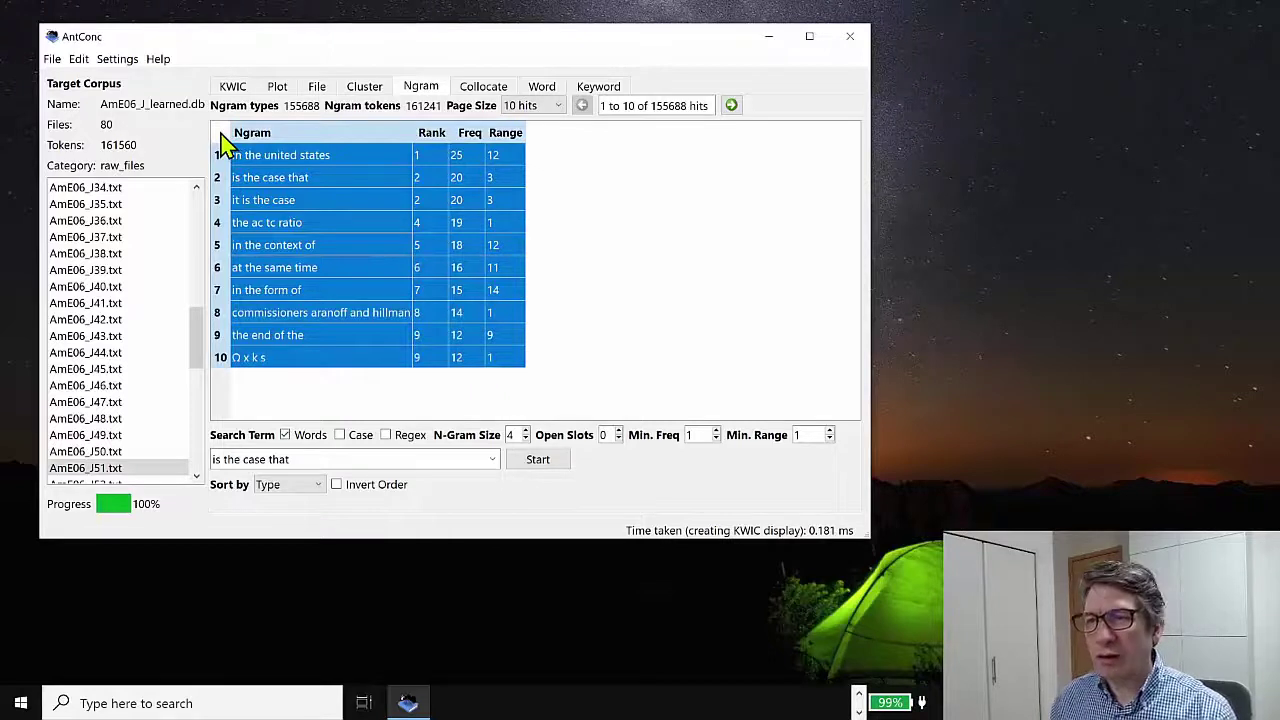
left_click(79, 59)
left_click(95, 80)
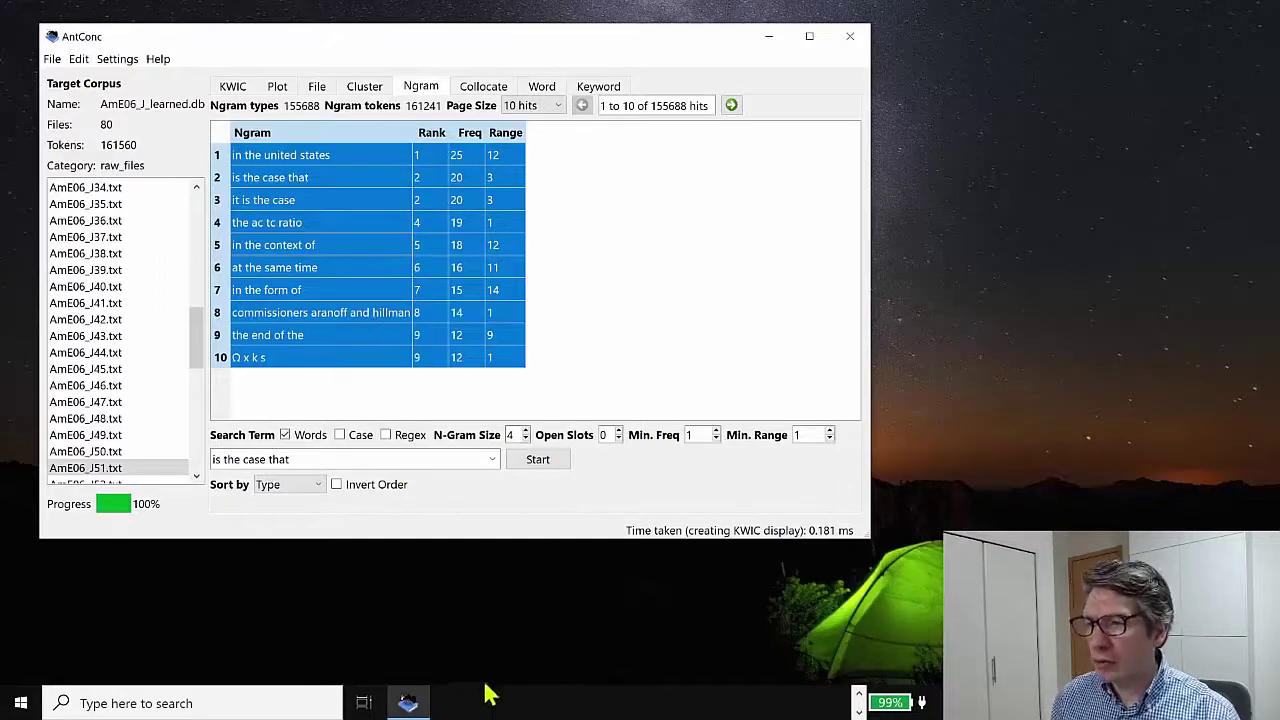
- In Word, replace the old document contents with the pasted 4-gram list
left_click(858, 703)
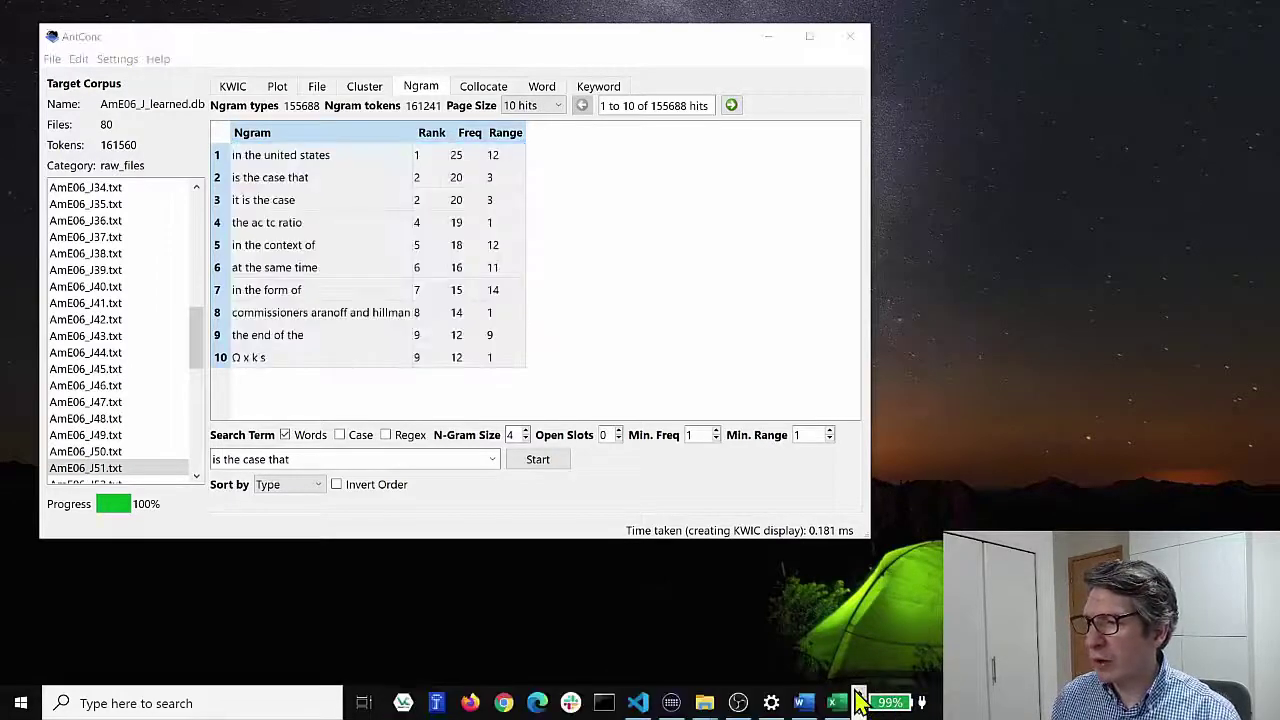
left_click(802, 703)
key("ctrl+a")
key("Delete")
key("ctrl+v")
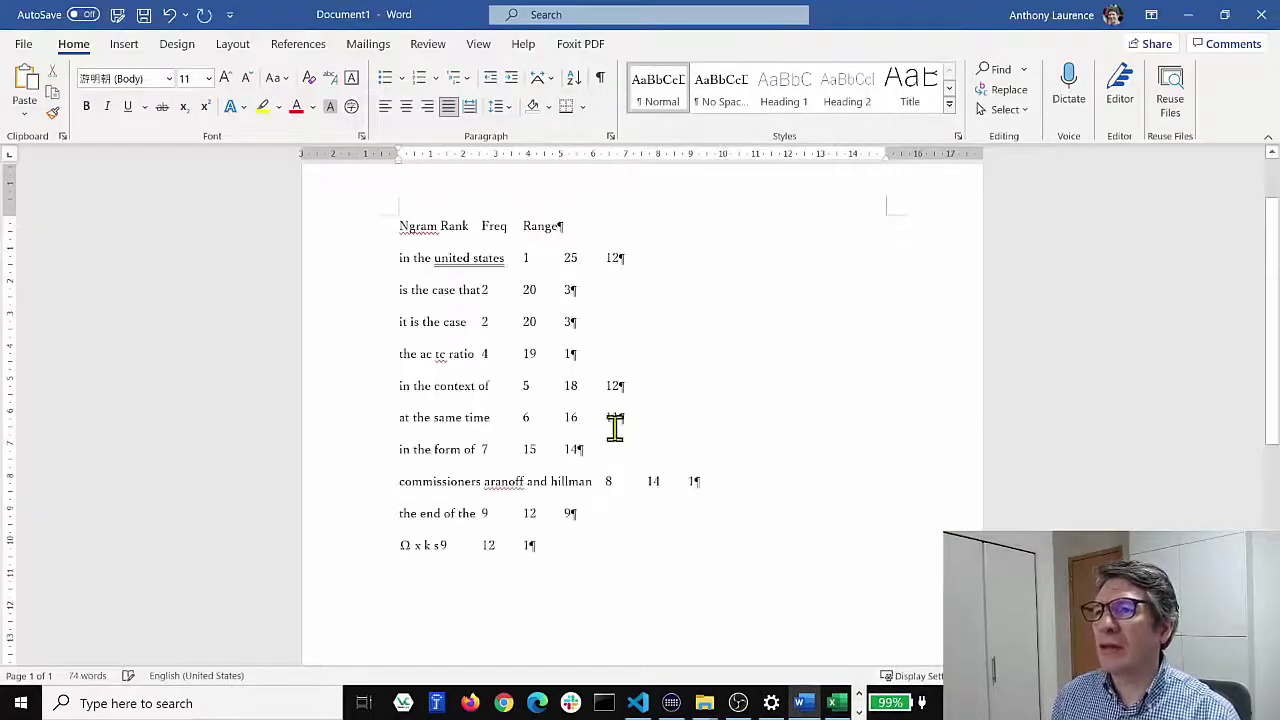
left_click_drag(308, 228, 364, 492)
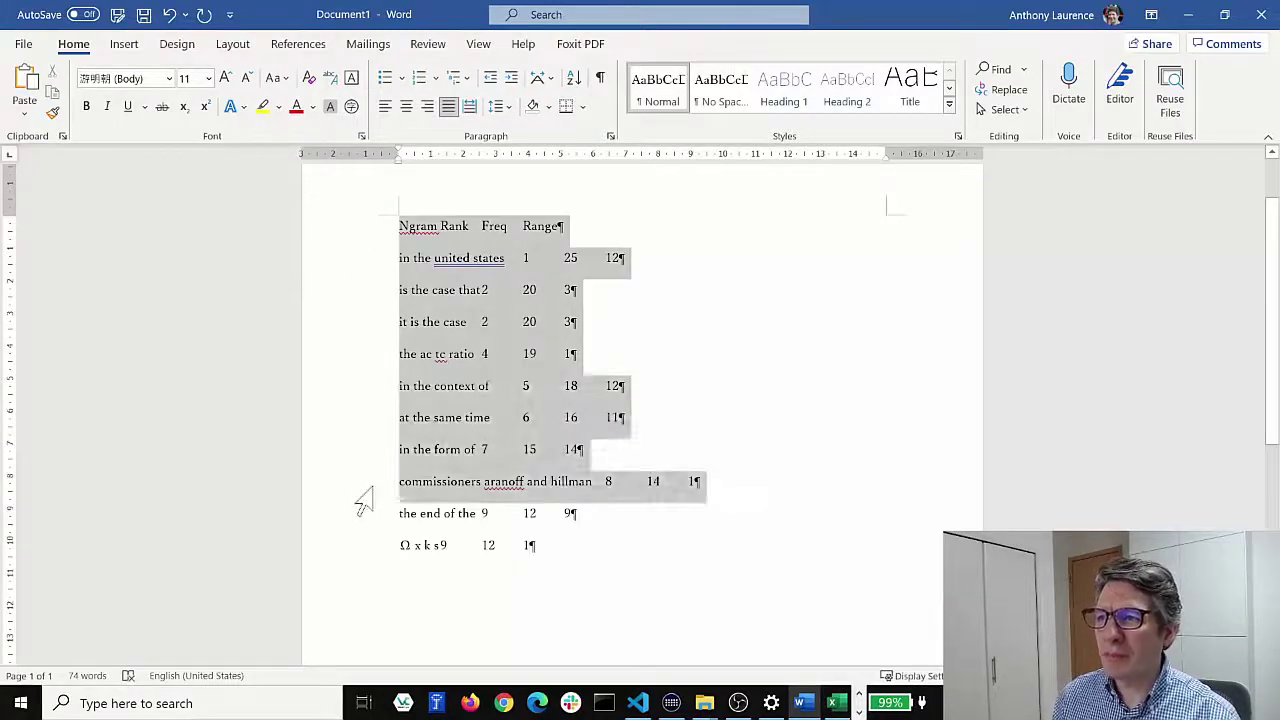
- Clear the Excel sheet, paste the 4-gram table at E51, then return to AntConc
left_click(836, 703)
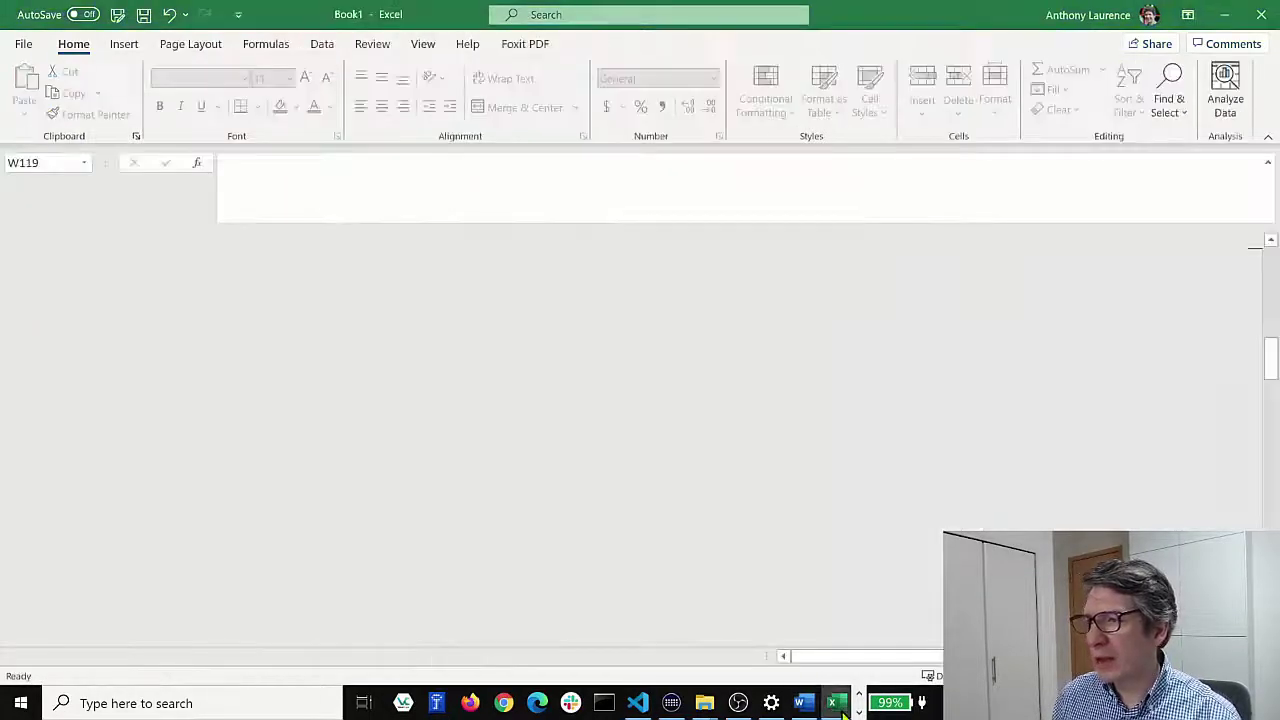
left_click(562, 428)
key("ctrl+a")
key("Delete")
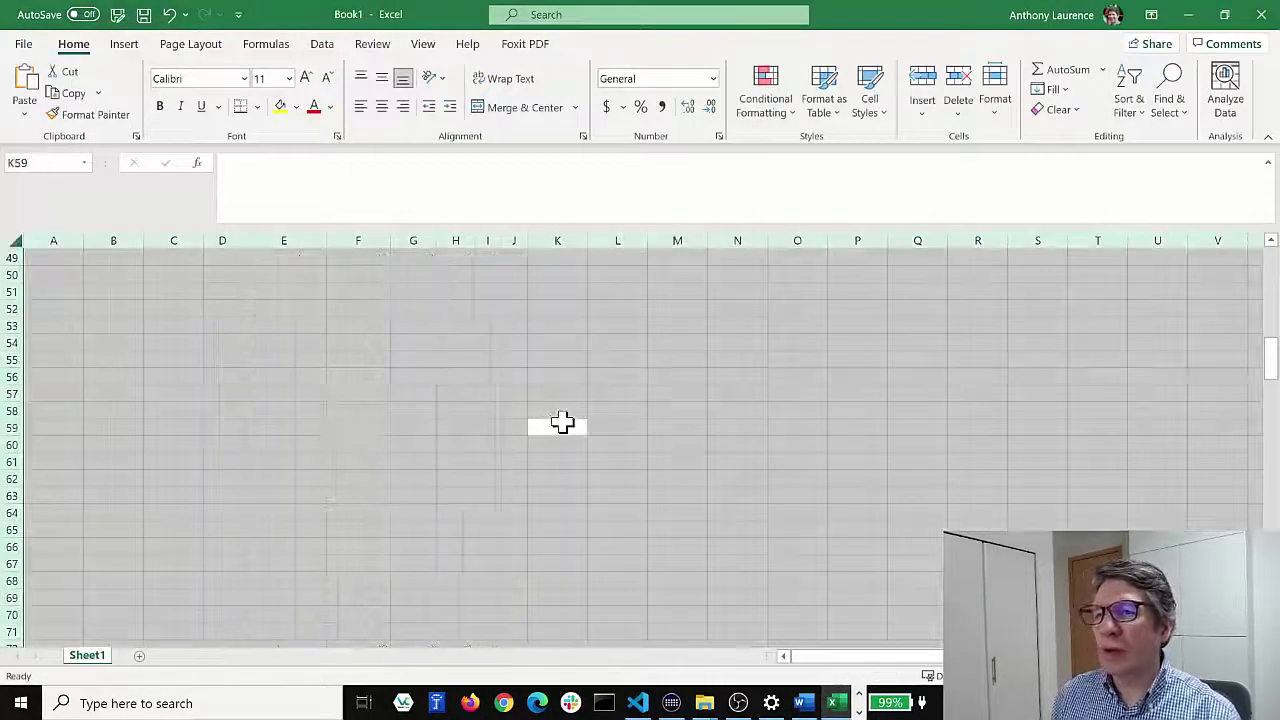
left_click(300, 329)
left_click(285, 291)
key("ctrl+v")
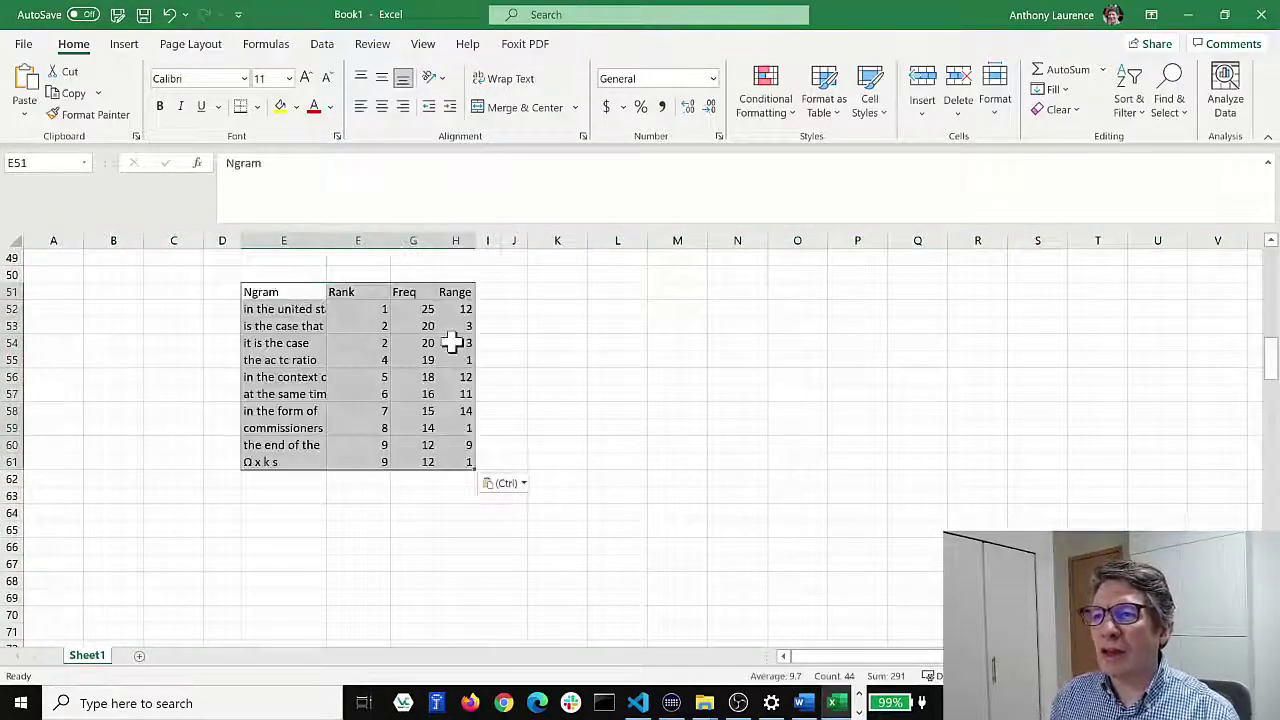
left_click(556, 414)
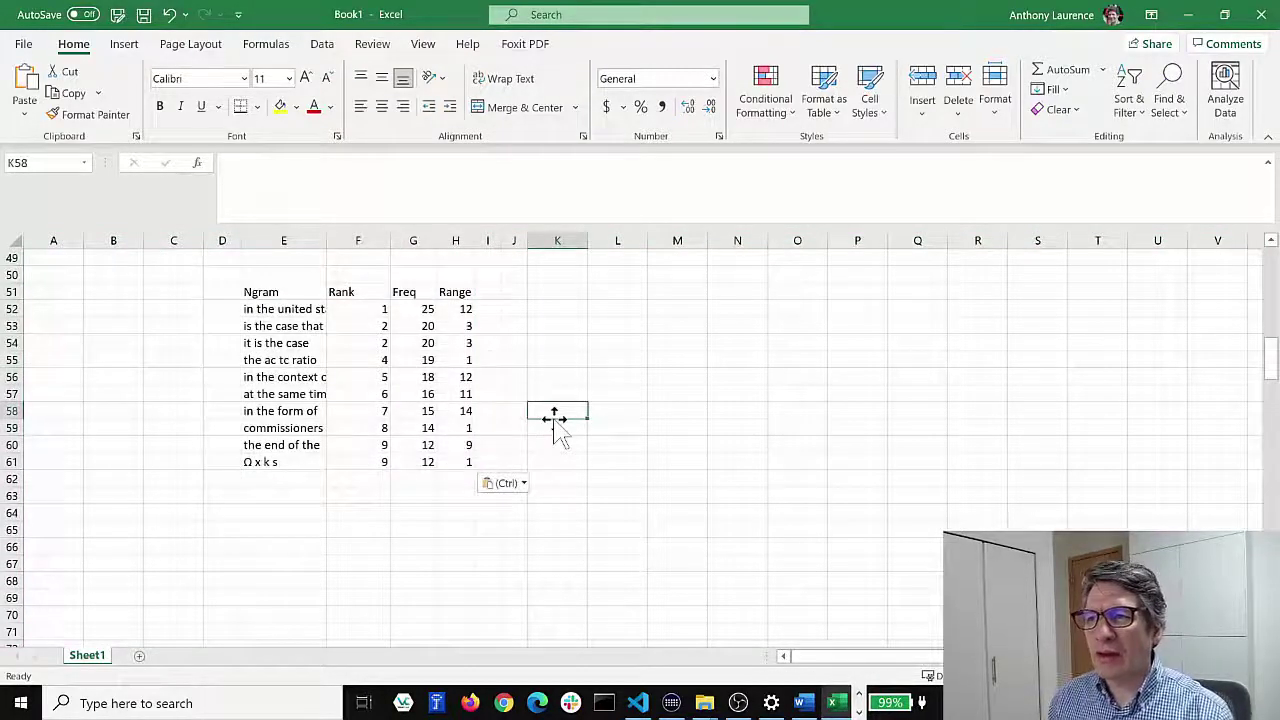
key("alt+Tab")
- Save the current tab's results as ngram_results in the AntConcPy3\corpora folder
key("Tab")
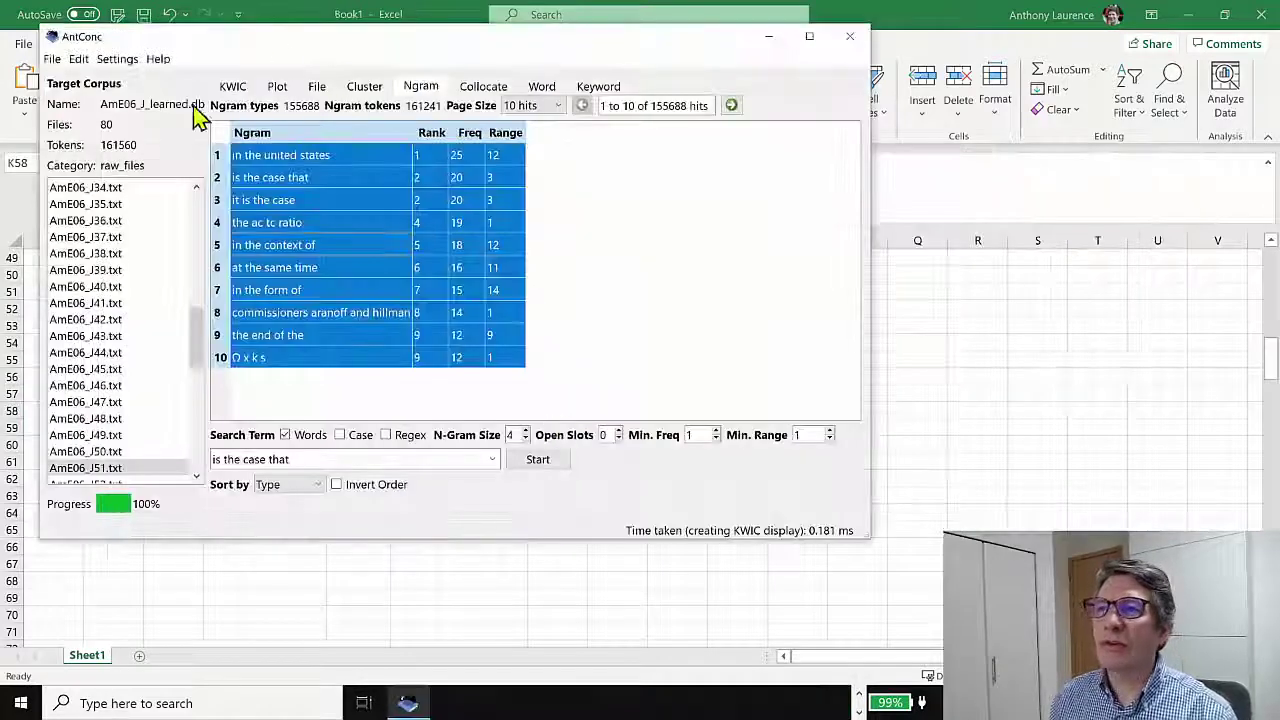
left_click(52, 59)
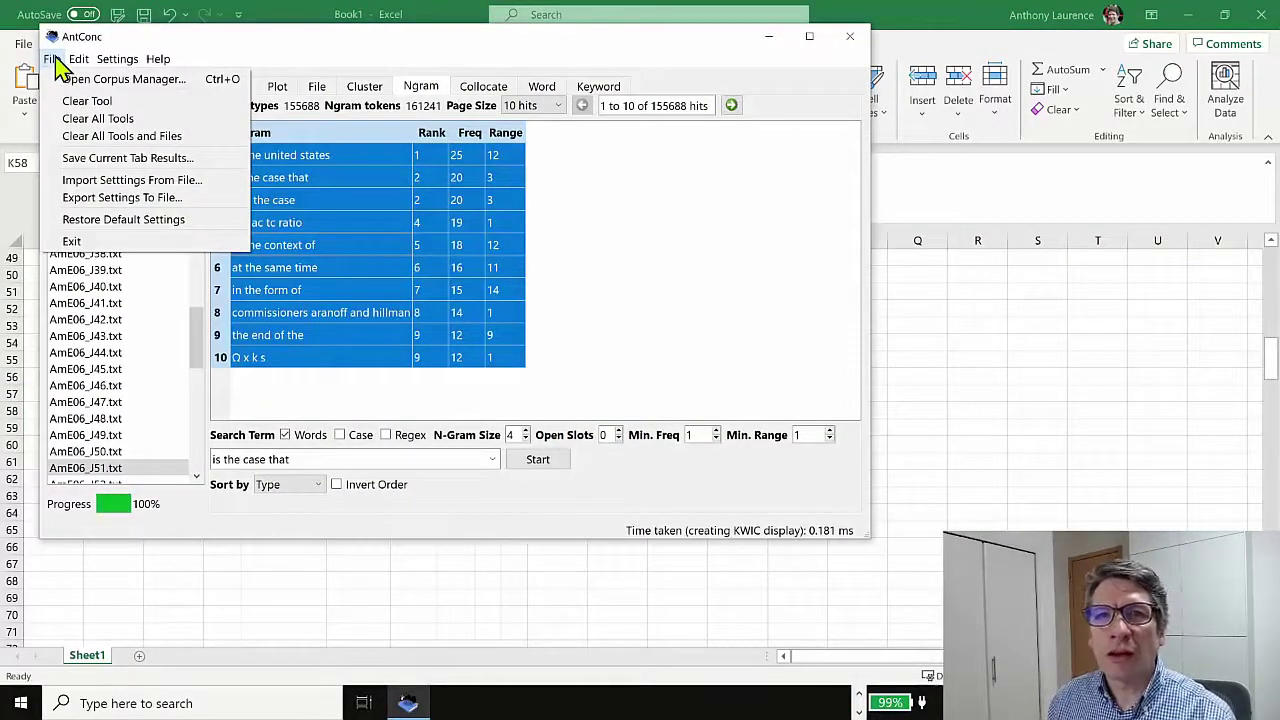
left_click(90, 162)
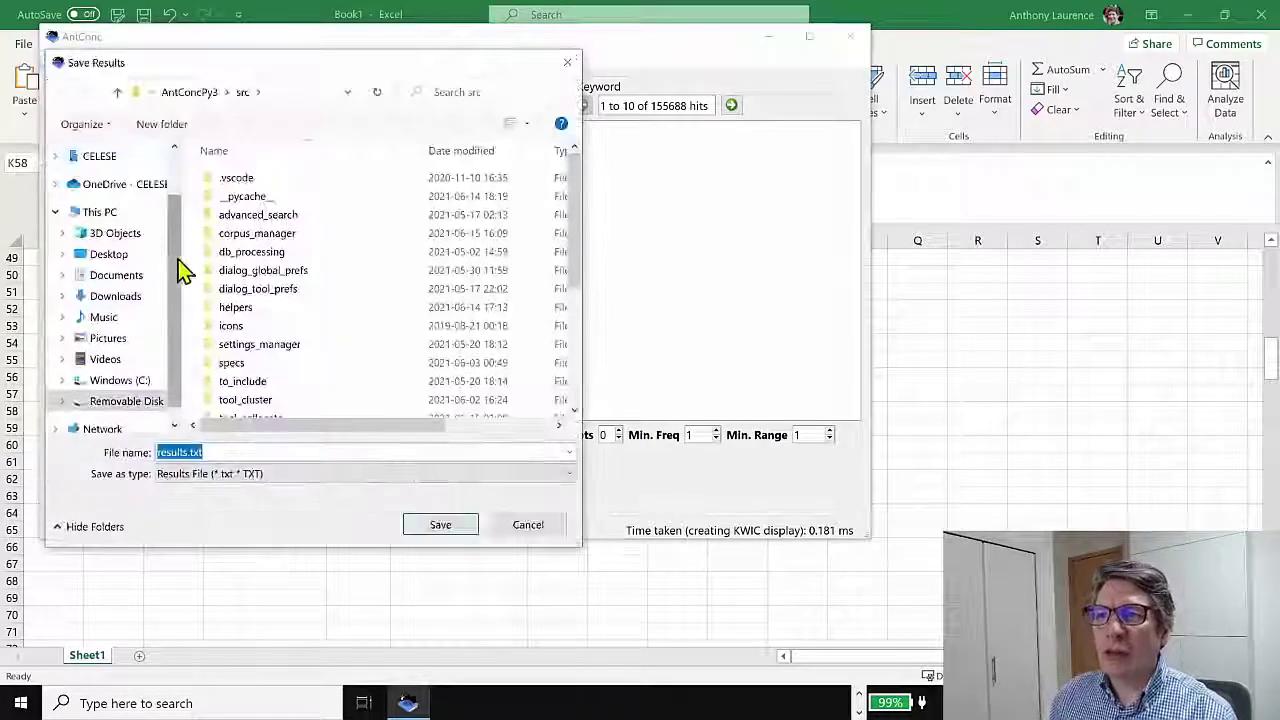
left_click(195, 92)
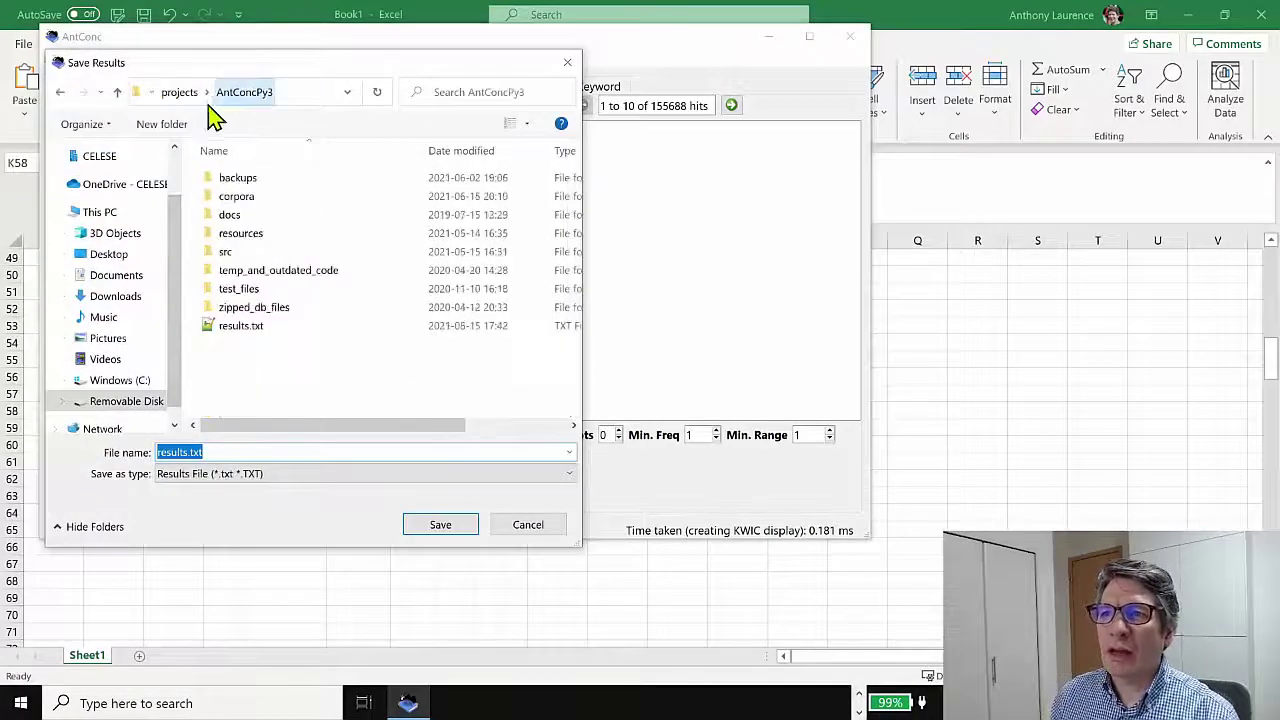
double_click(240, 199)
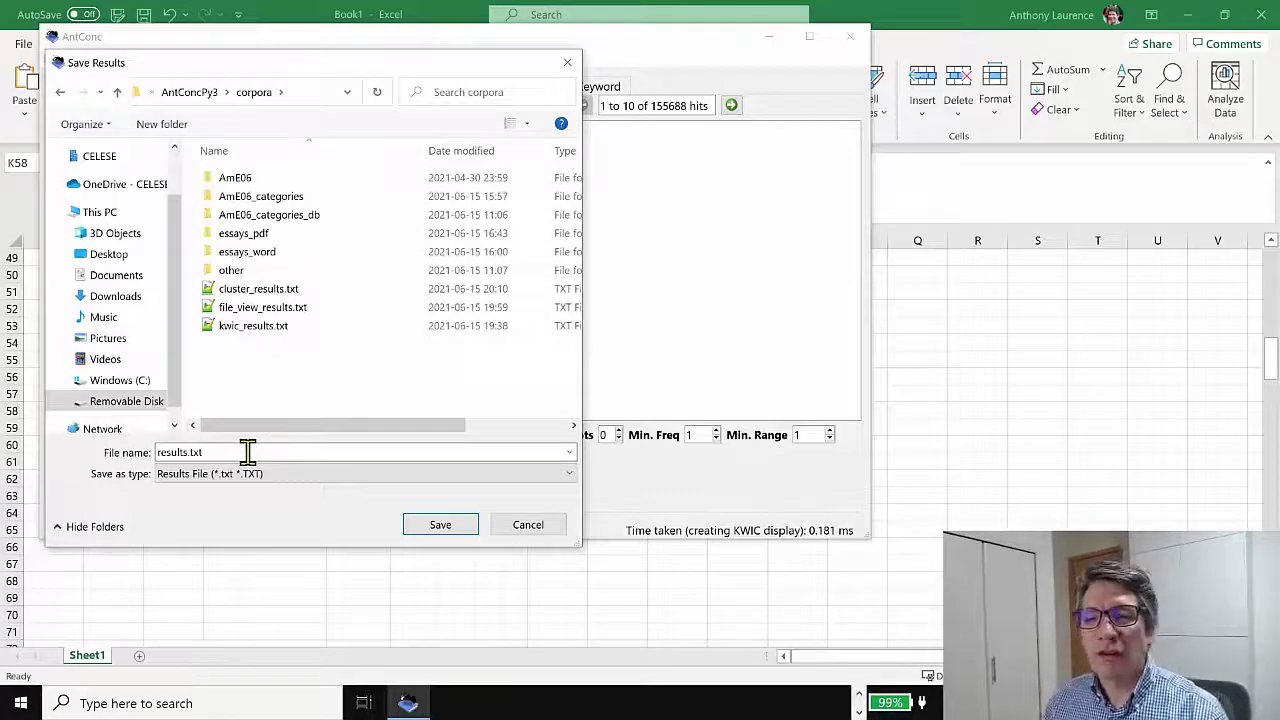
double_click(247, 452)
type("ngram_")
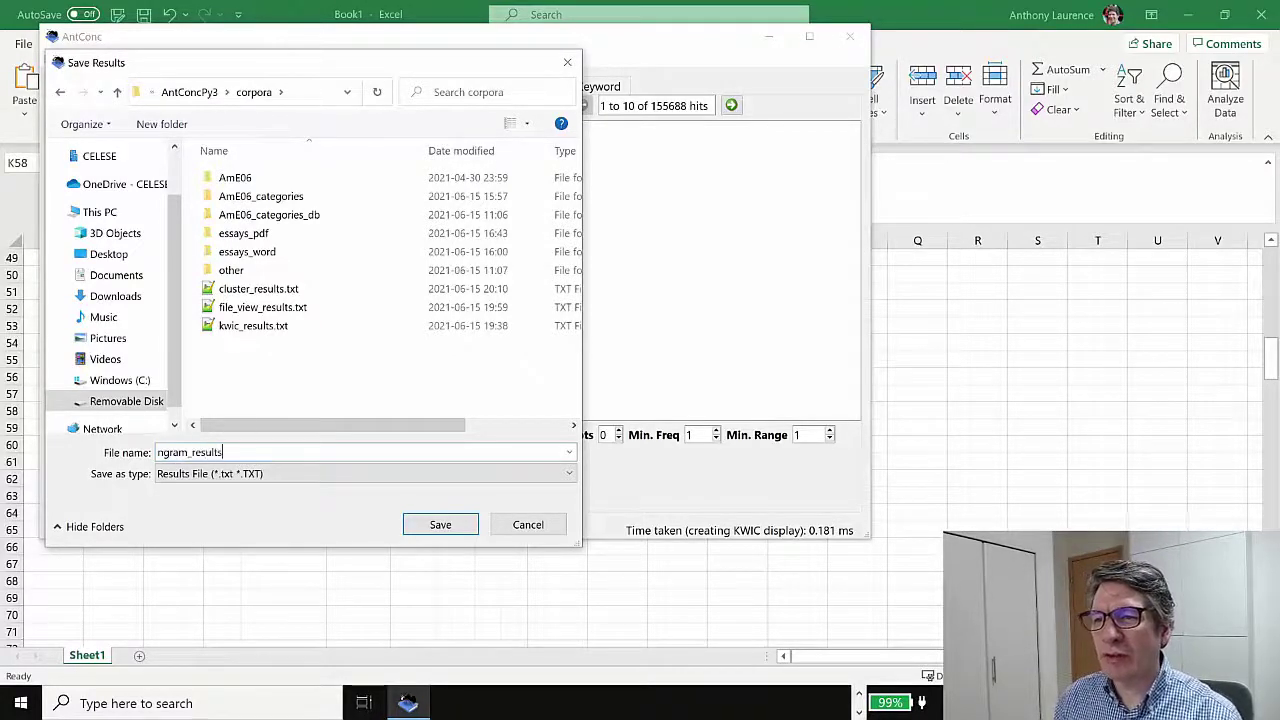
key("Return")
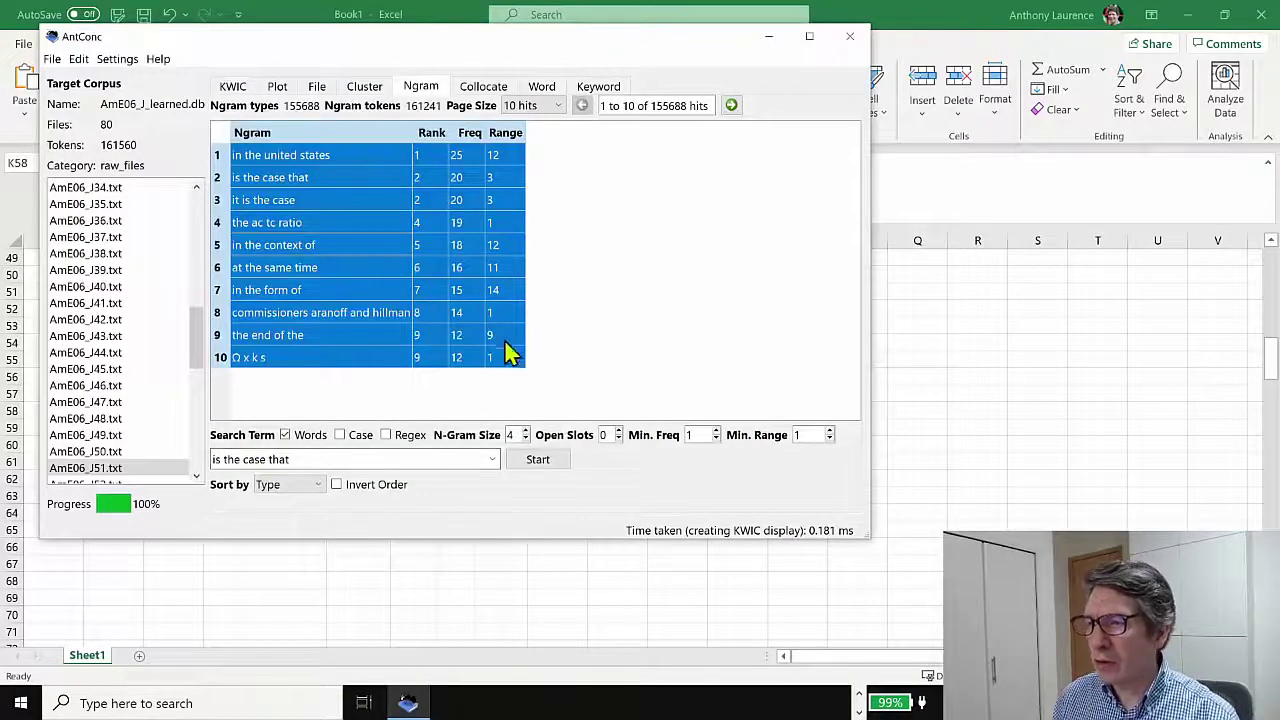
- Open ngram_results.txt from the corpora folder in Notepad++ via File Explorer
left_click(876, 692)
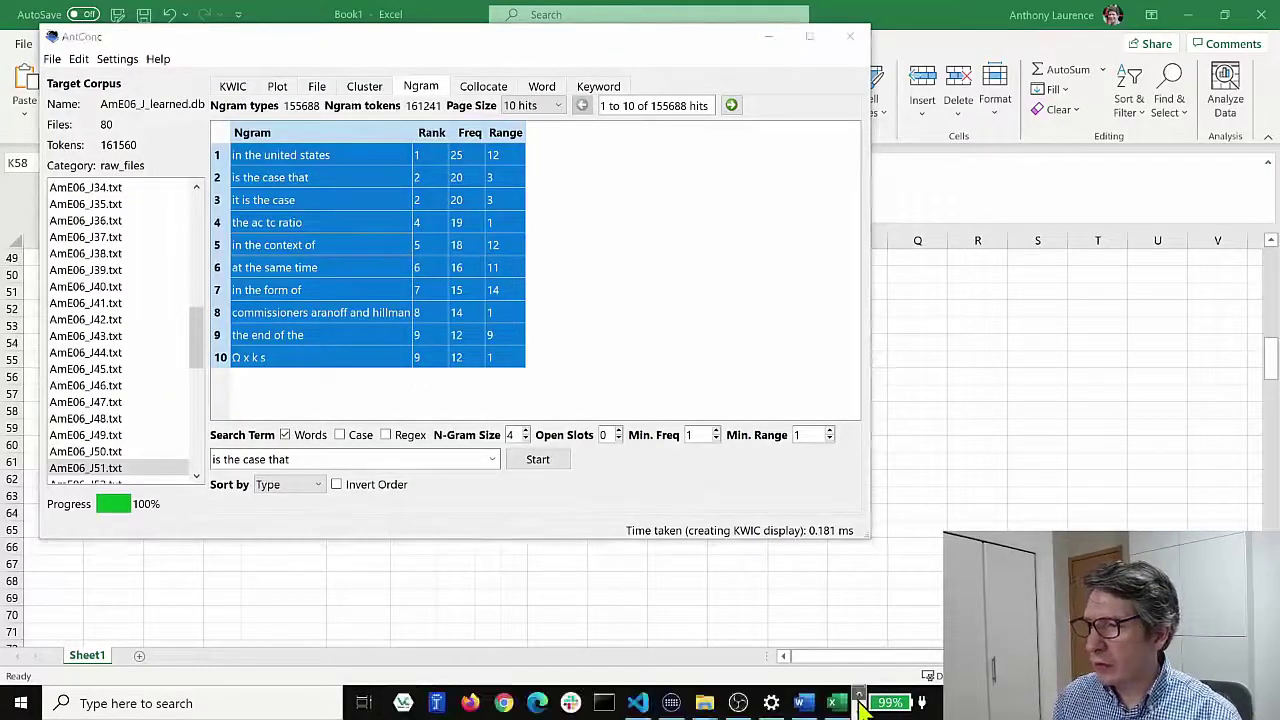
mouse_move(705, 704)
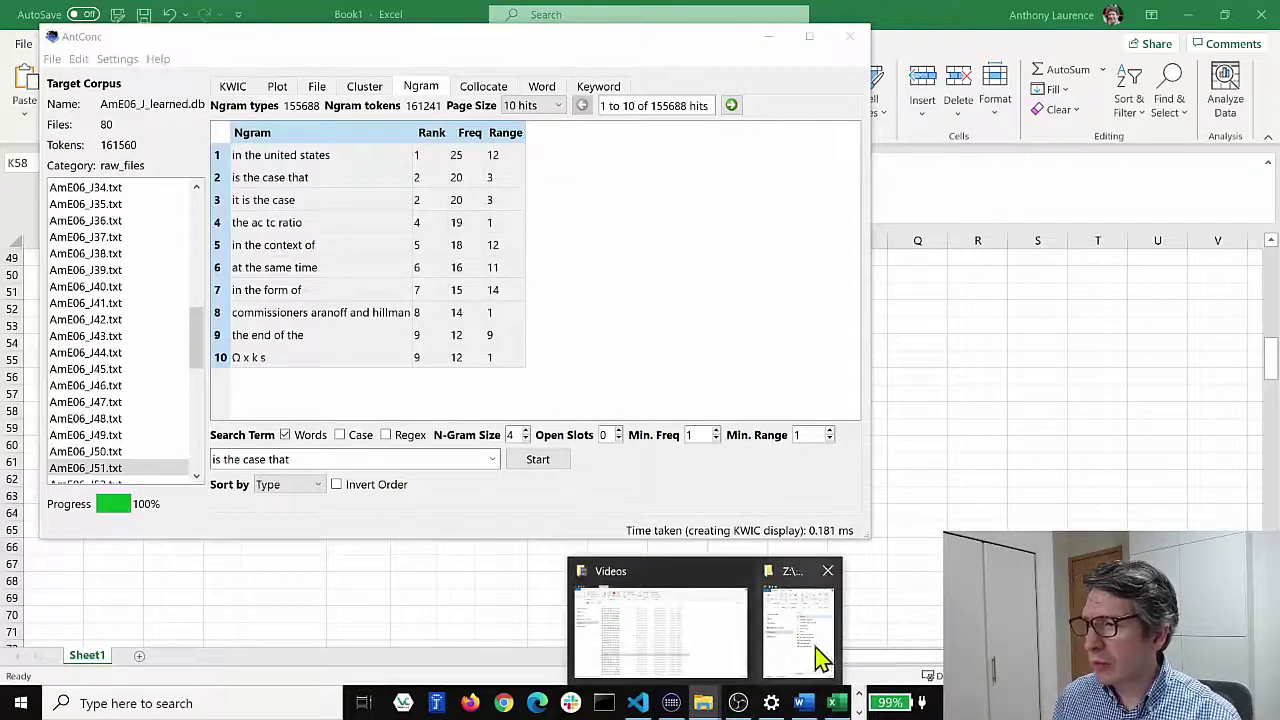
left_click(820, 655)
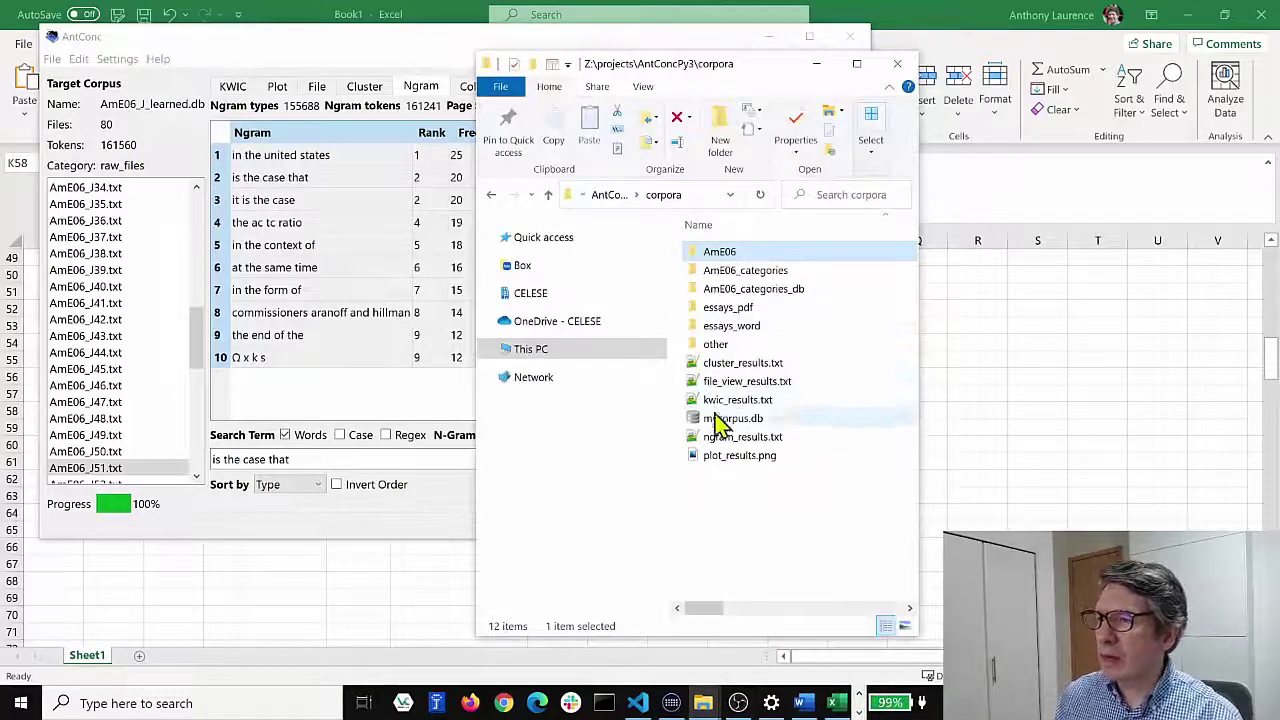
left_click(715, 441)
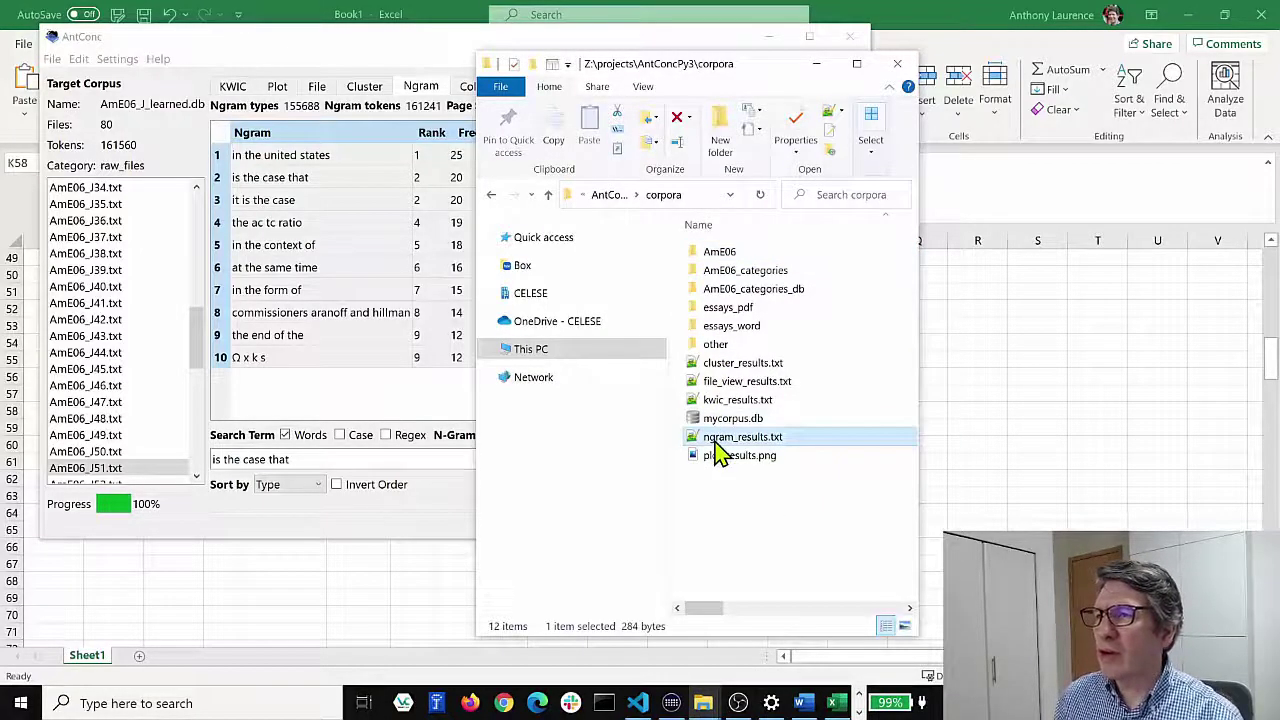
double_click(716, 441)
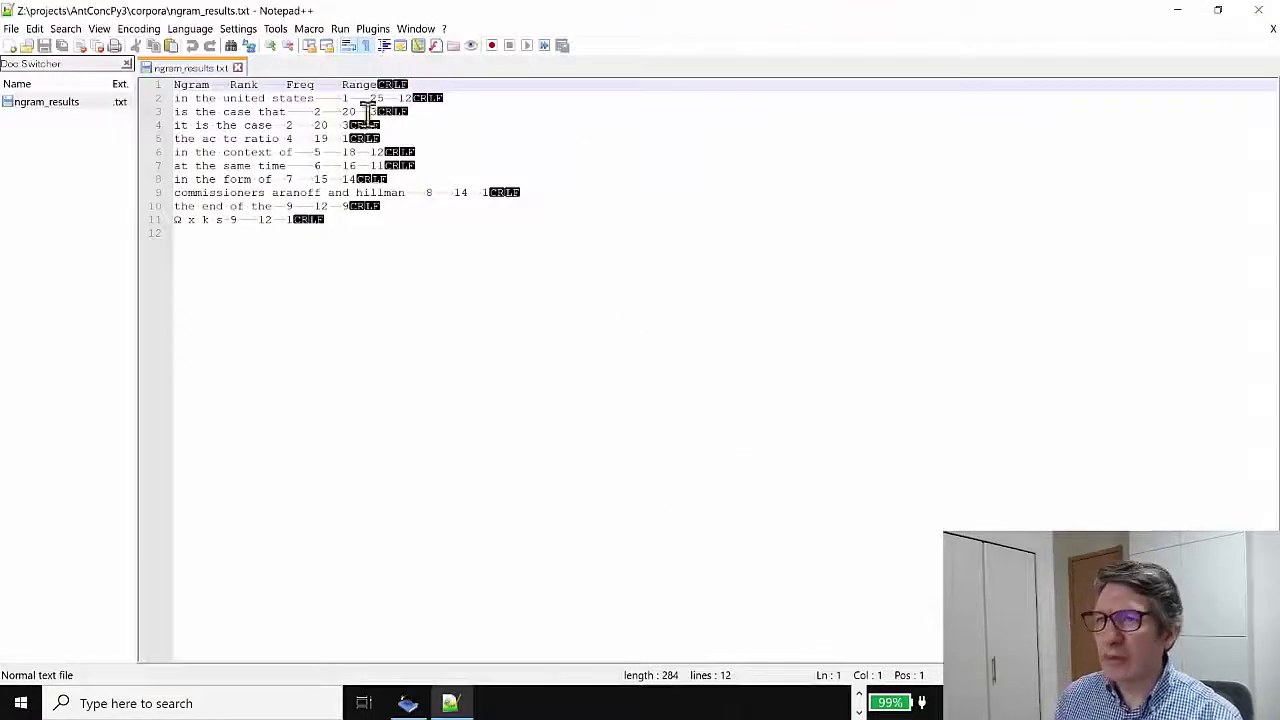
- Check the tenth line of ngram_results.txt, then close Notepad++
left_click(514, 211)
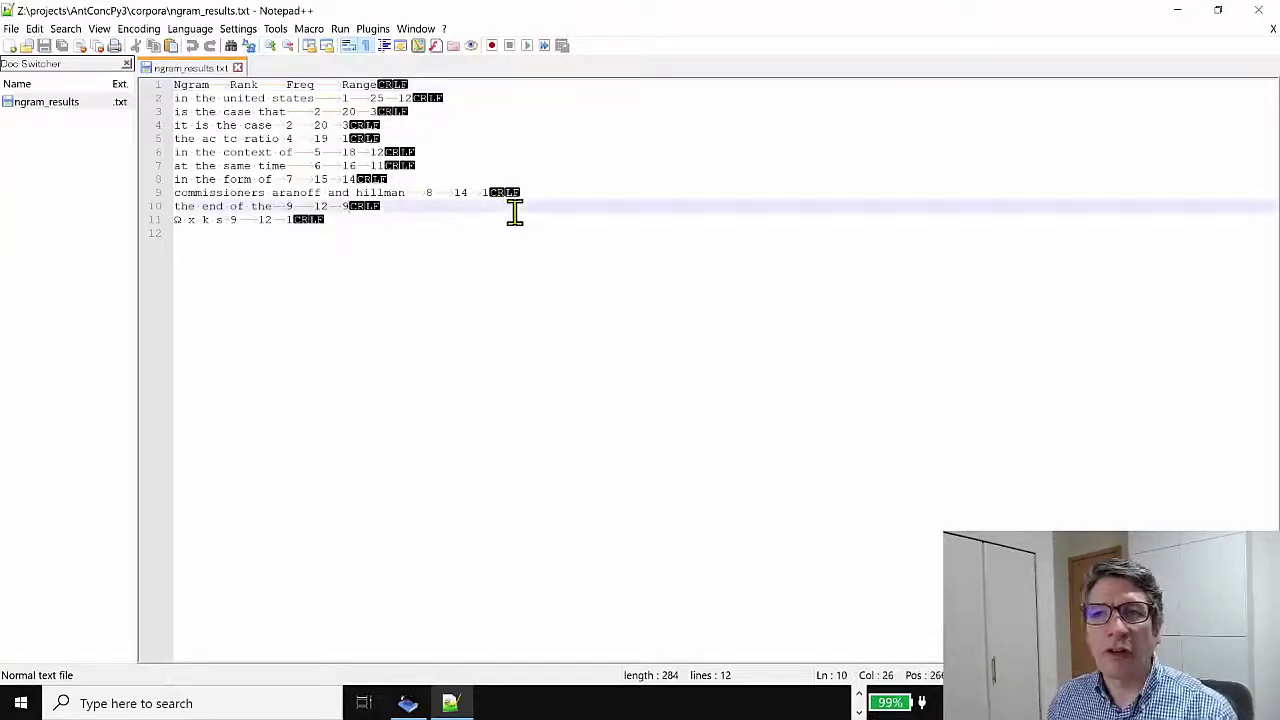
left_click(1258, 12)
- Minimize the other windows so AntConc's 4-gram list stands alone with no rows selected
left_click(820, 72)
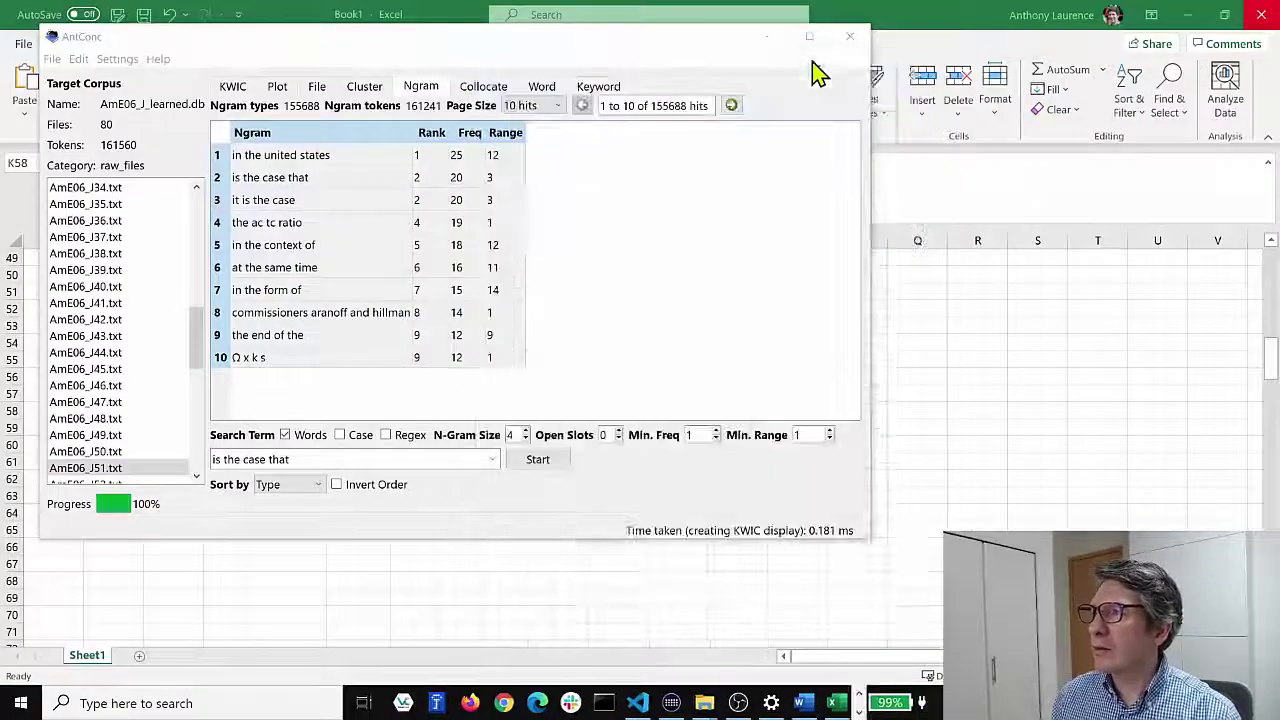
key("ctrl+a")
key("ctrl+c")
left_click(1193, 31)
key("ctrl+v")
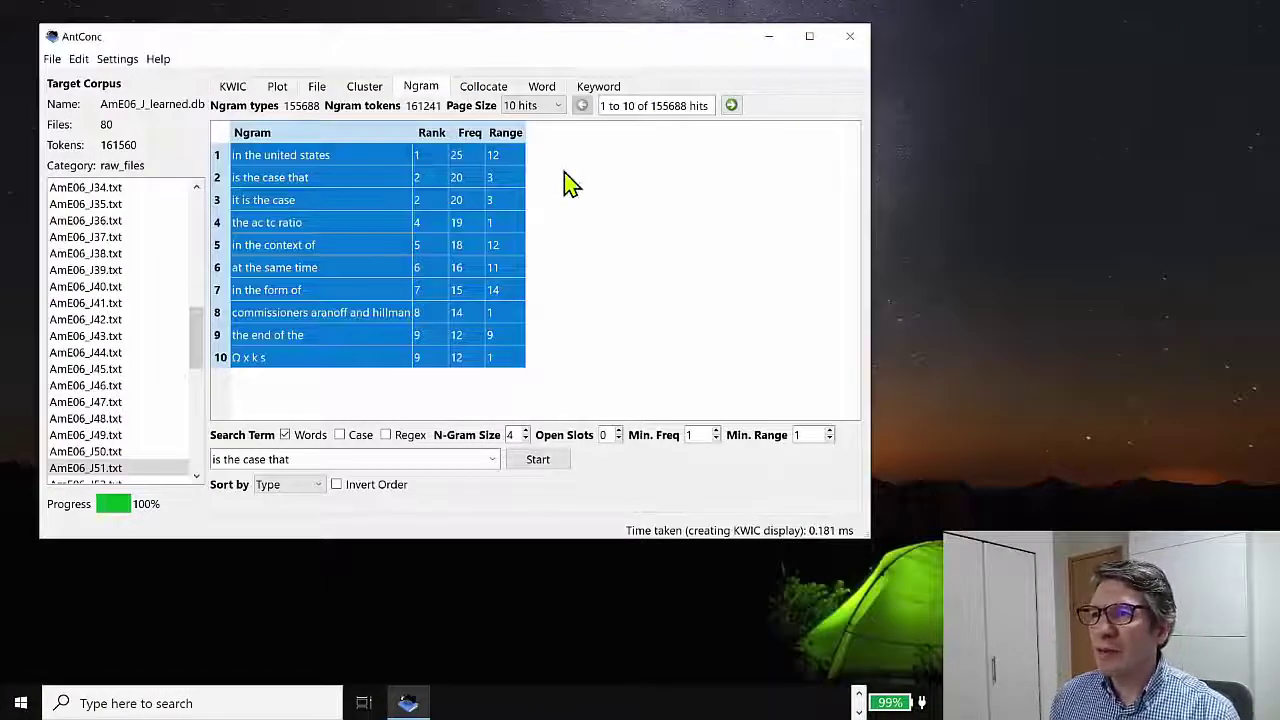
left_click(565, 183)
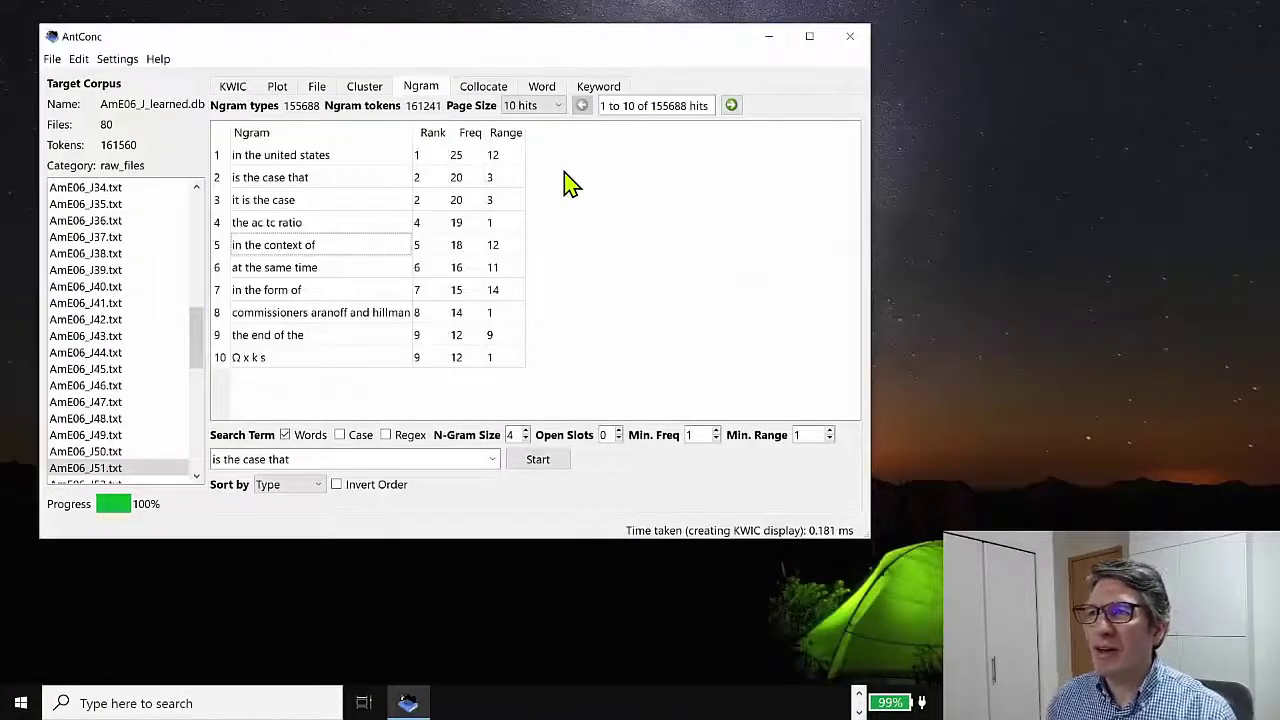